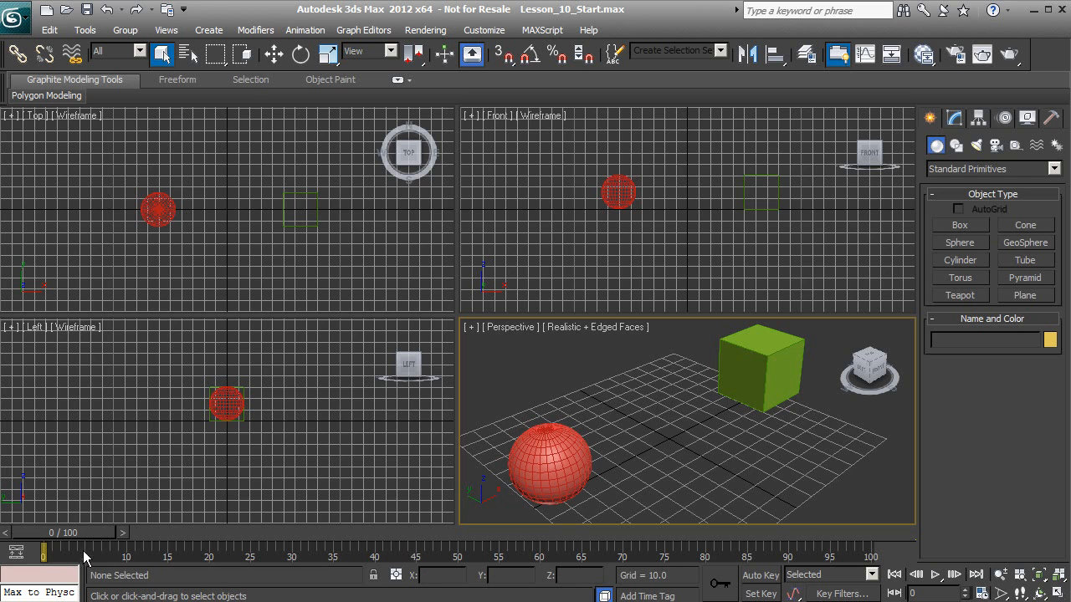
Step: Play the timeline of the unanimated scene, stop it and return to frame 0
left_click_drag(39, 530, 38, 561)
key("q")
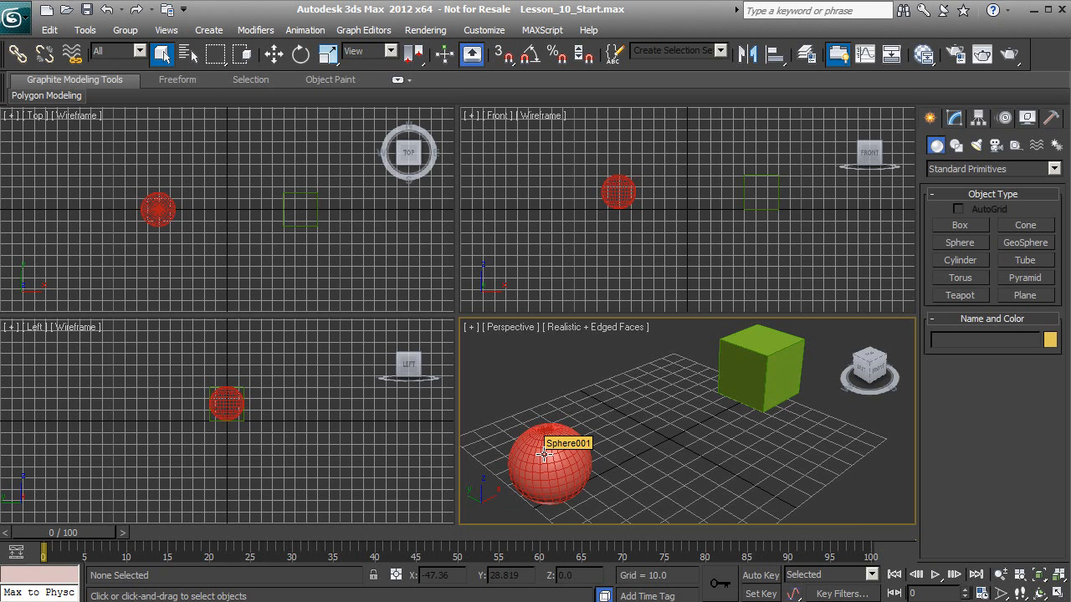
left_click_drag(76, 535, 56, 520)
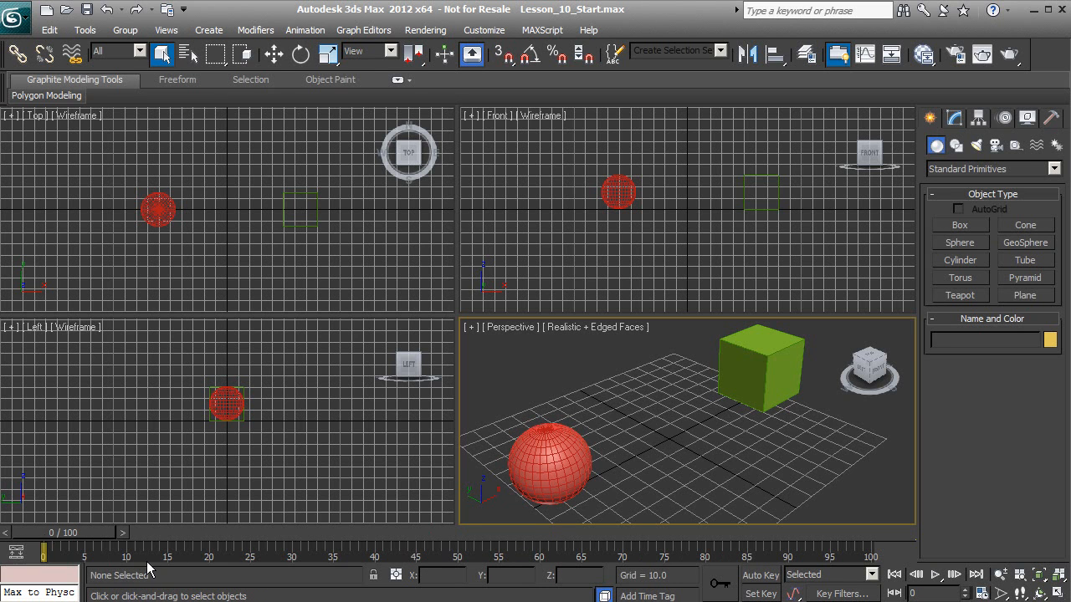
left_click(935, 577)
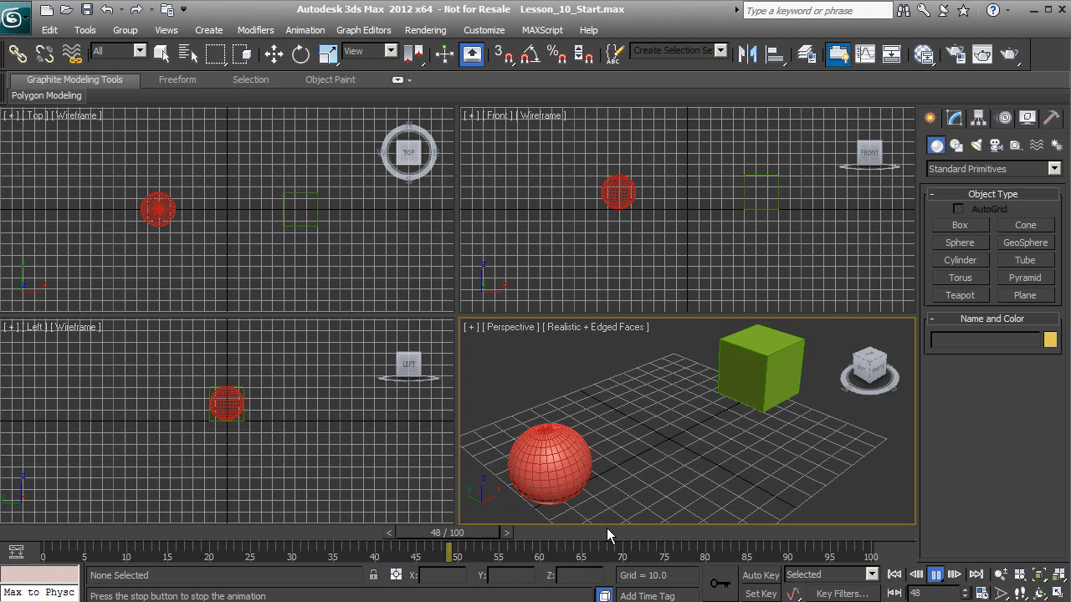
left_click(935, 577)
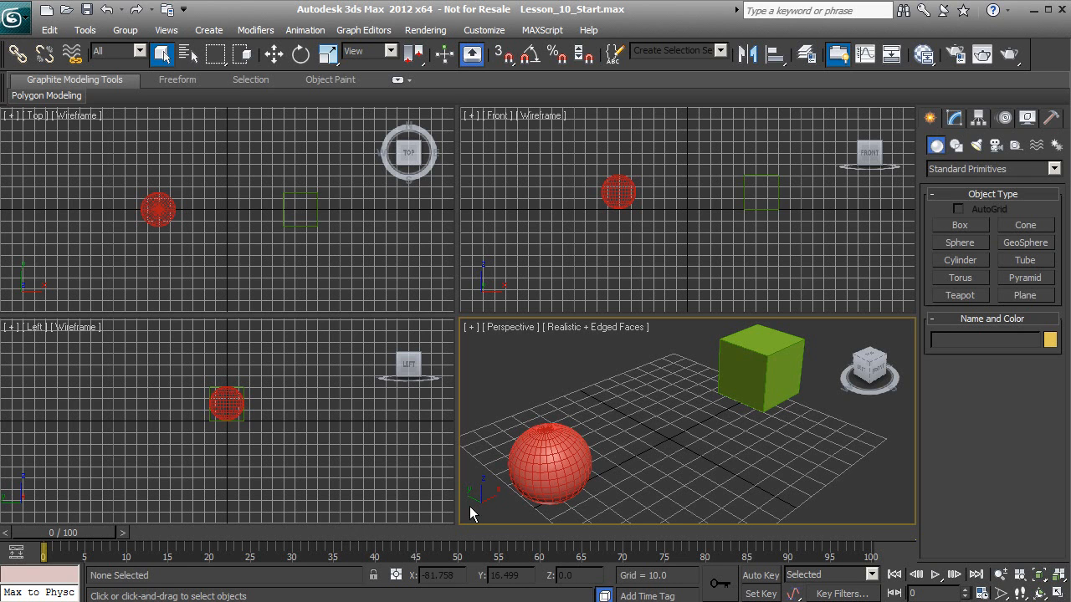
Step: Select the red sphere, turn on Set Key mode and set a key for its starting position at frame 0
left_click(547, 467)
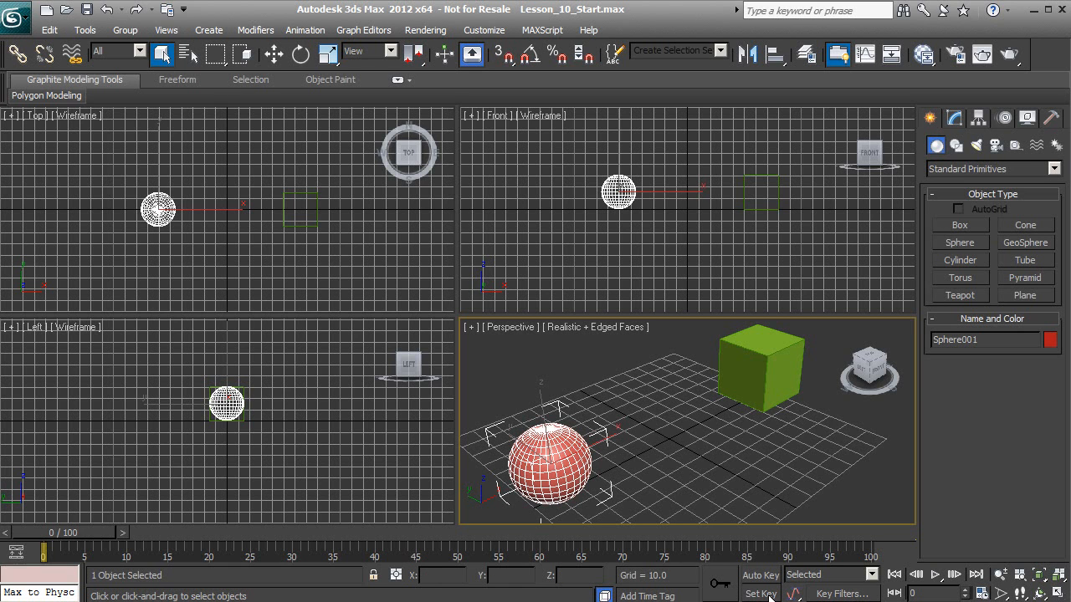
left_click(761, 594)
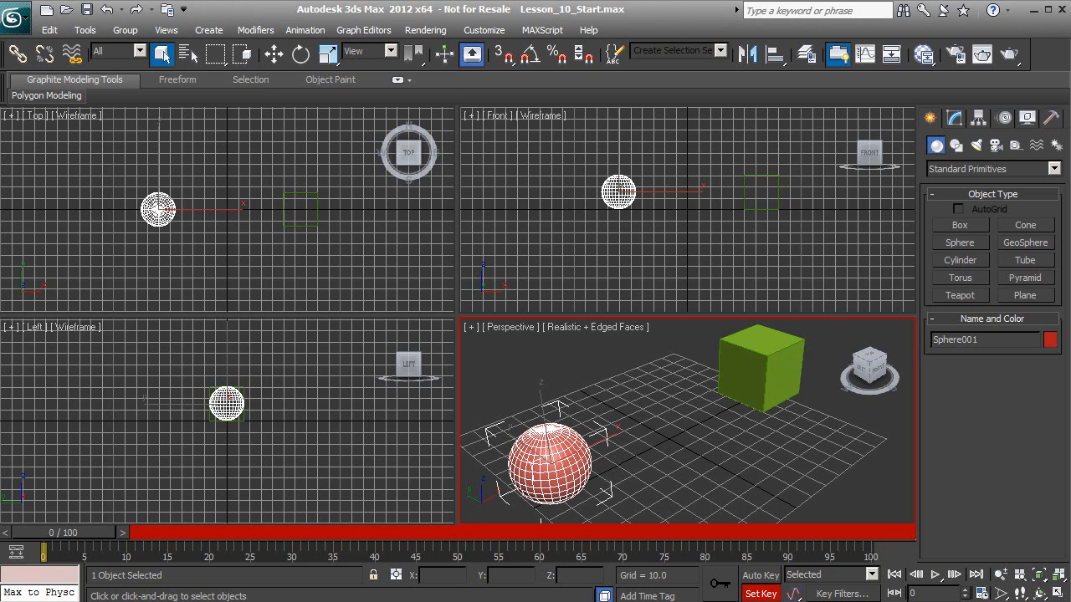
left_click(718, 585)
Step: At frame 30, move the sphere along X to about 34.3, beside the green box, and set a key there
left_click_drag(57, 532, 83, 533)
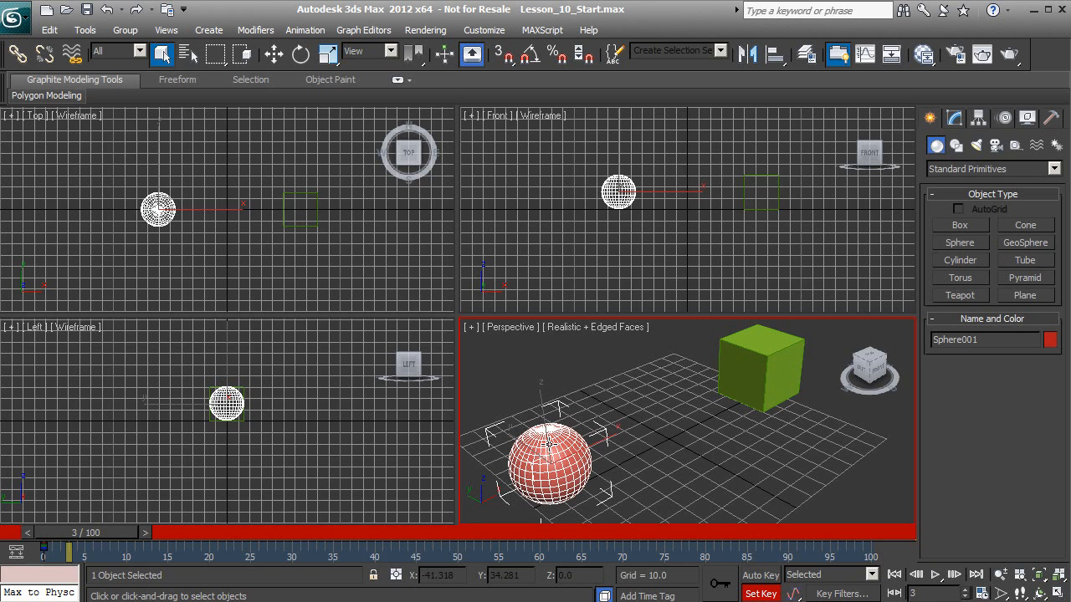
left_click_drag(126, 534, 324, 545)
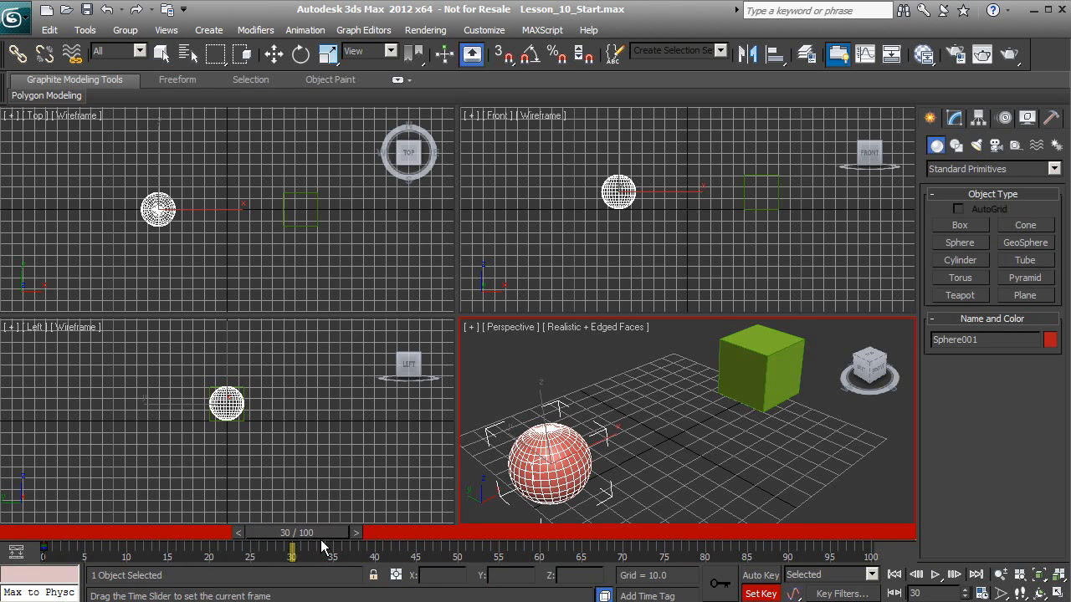
key("q")
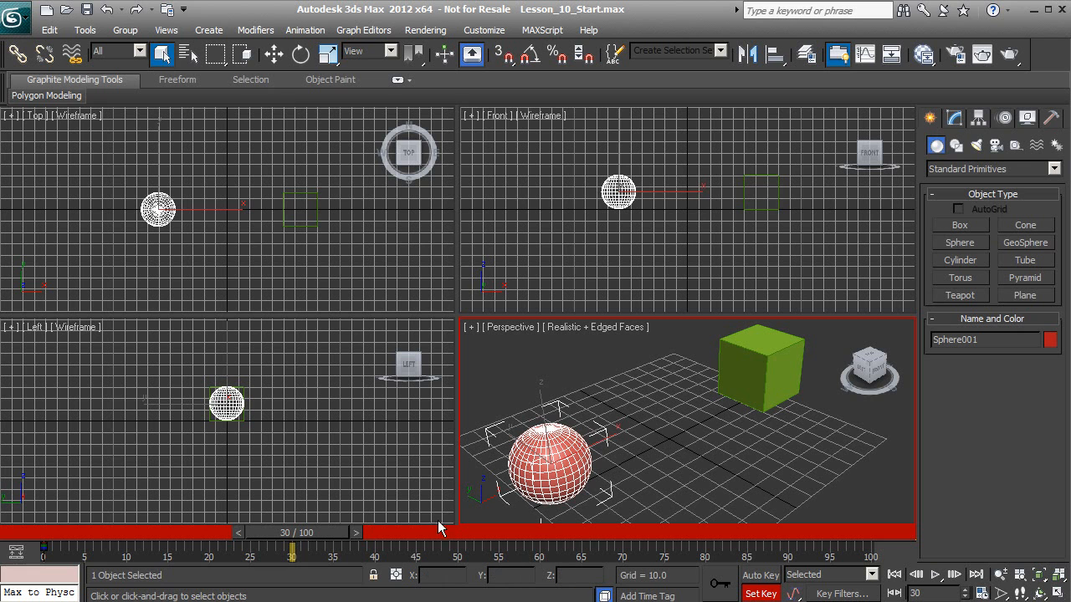
left_click(275, 55)
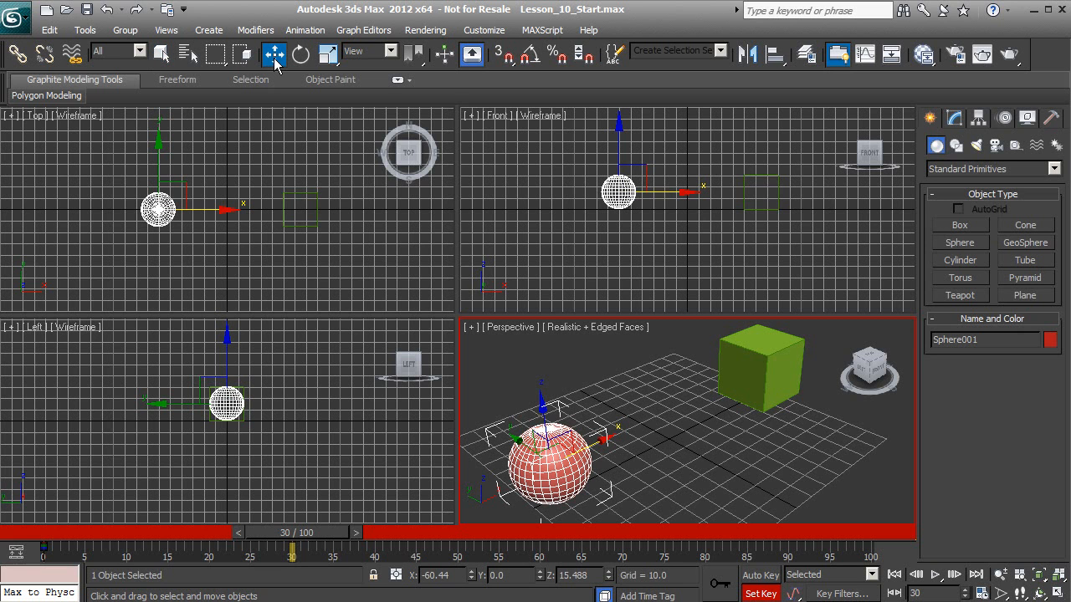
left_click_drag(592, 445, 759, 402)
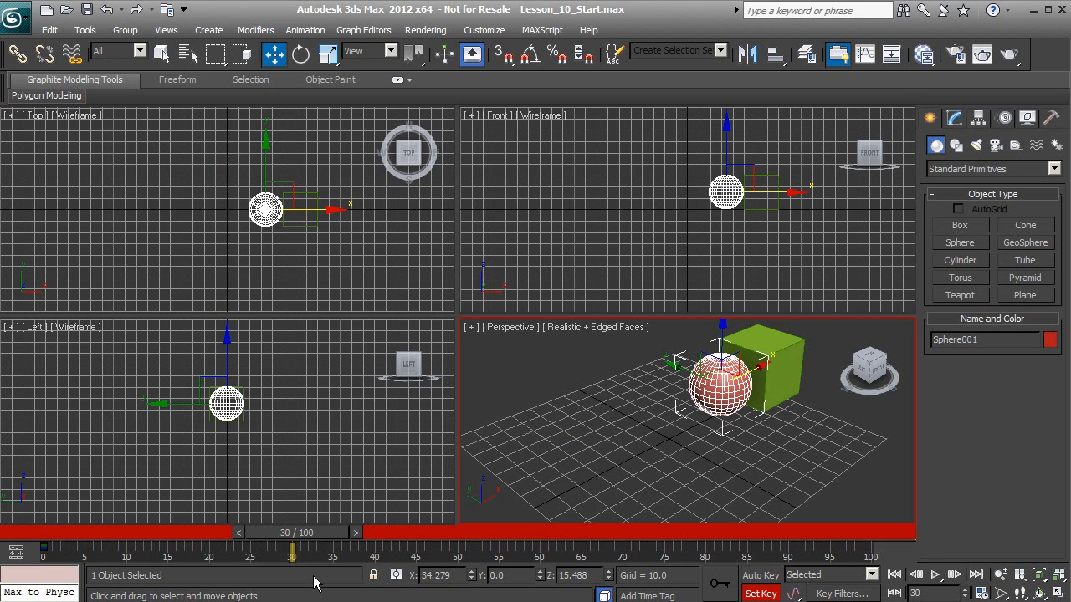
left_click(722, 586)
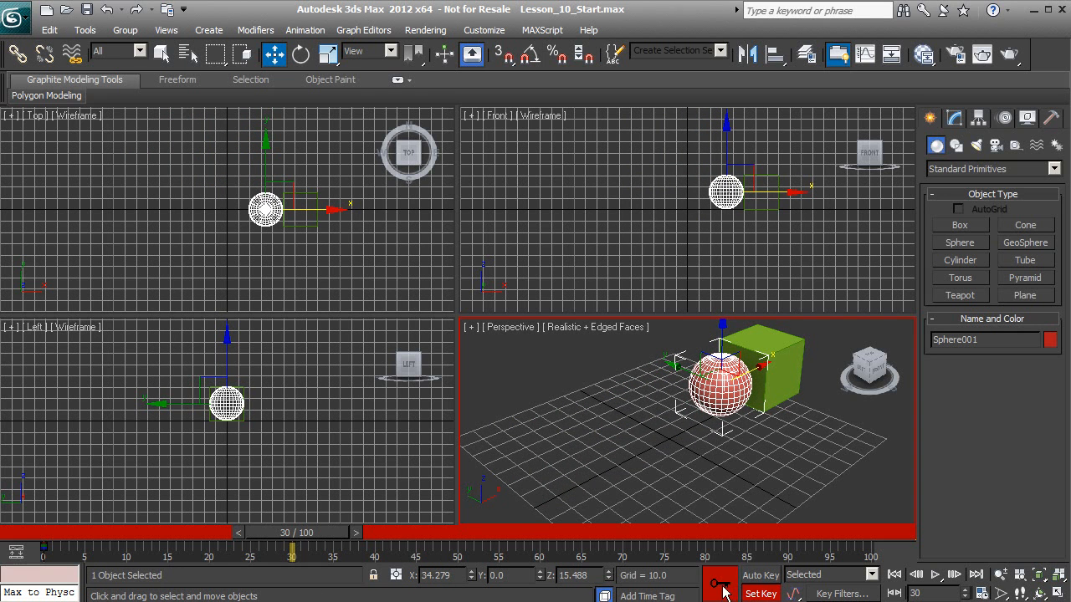
Step: Scrub the timeline between frames 0 and 35 to review the sphere's motion between its two keys
left_click_drag(297, 536, 335, 538)
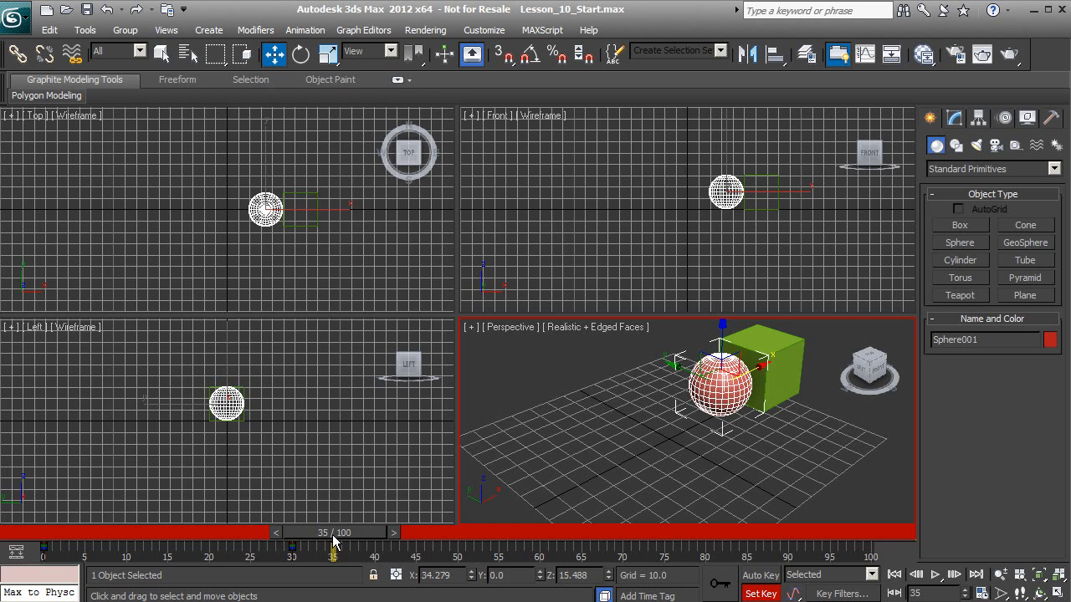
left_click_drag(333, 537, 46, 592)
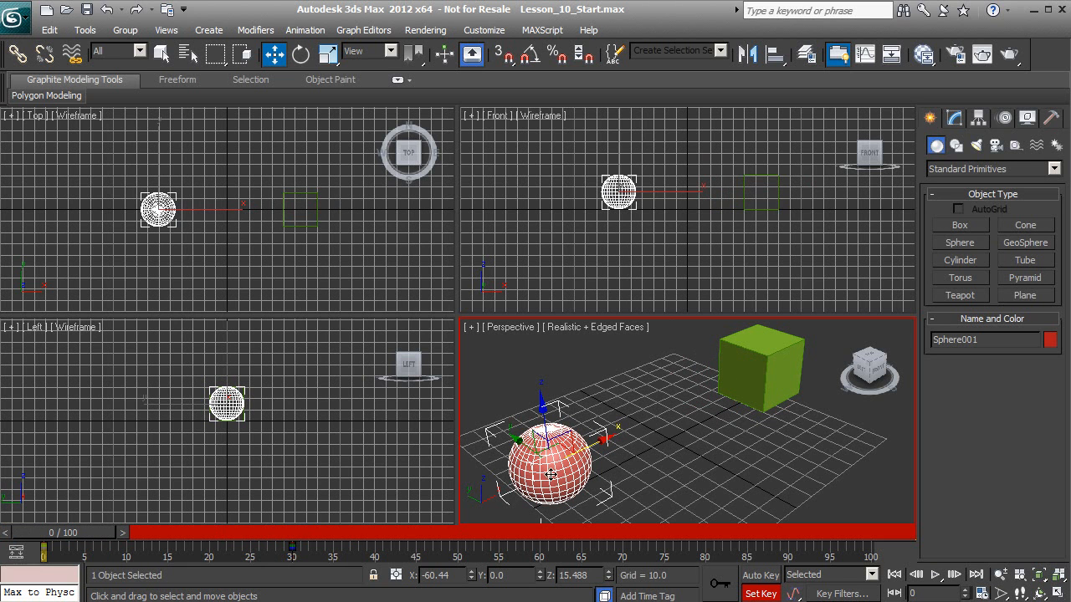
left_click_drag(80, 531, 42, 519)
key("w")
left_click_drag(100, 535, 221, 544)
key("w")
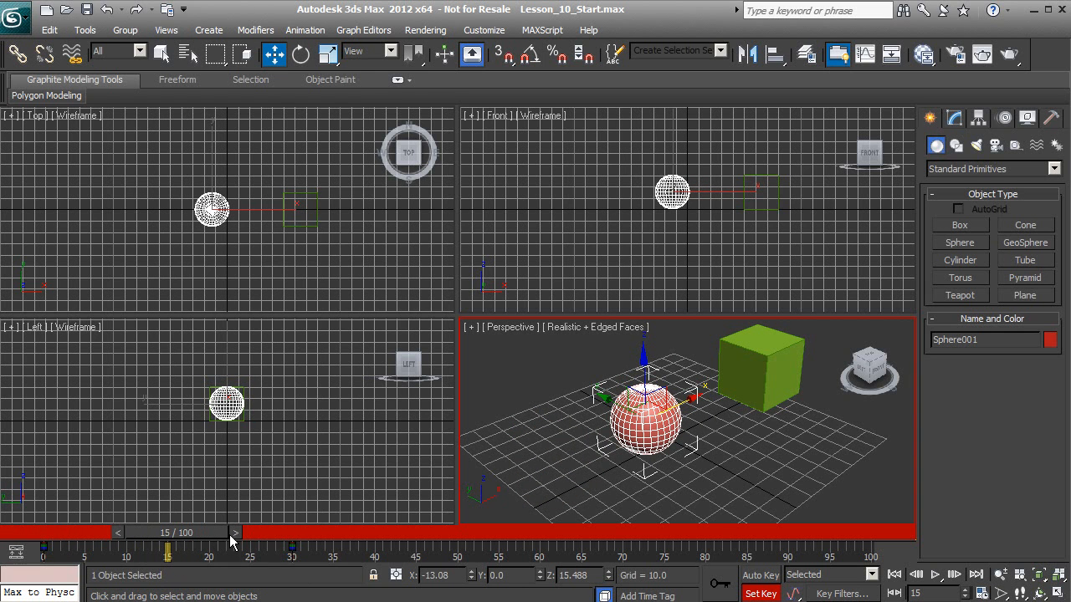
Step: Inspect the sphere's keys at frames 0 and 30, scrub between them and play the animation from frame 0
left_click(43, 550)
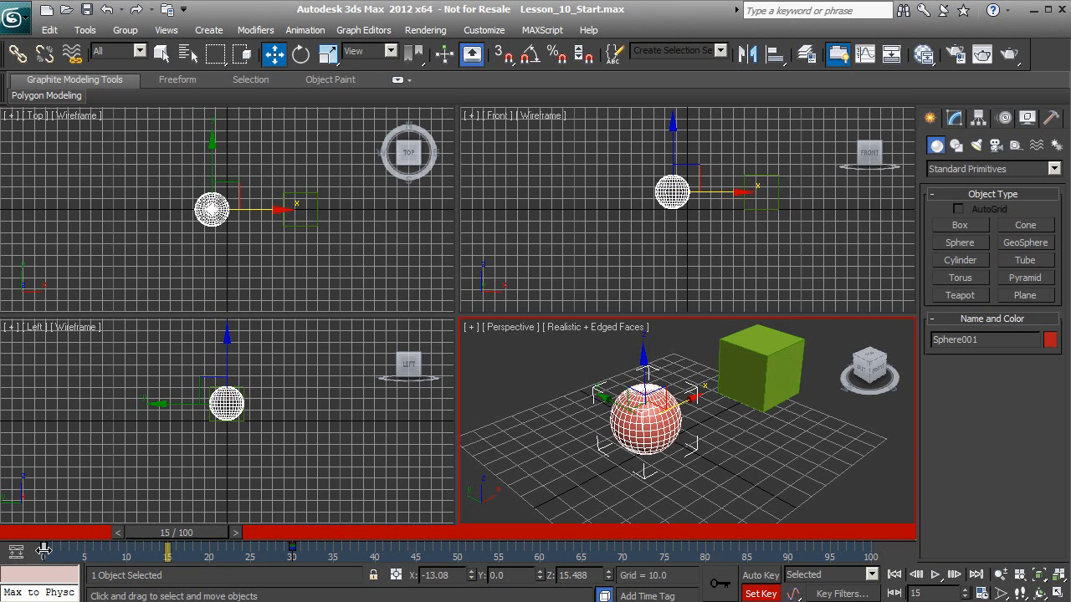
left_click(292, 547)
left_click_drag(181, 535, 72, 540)
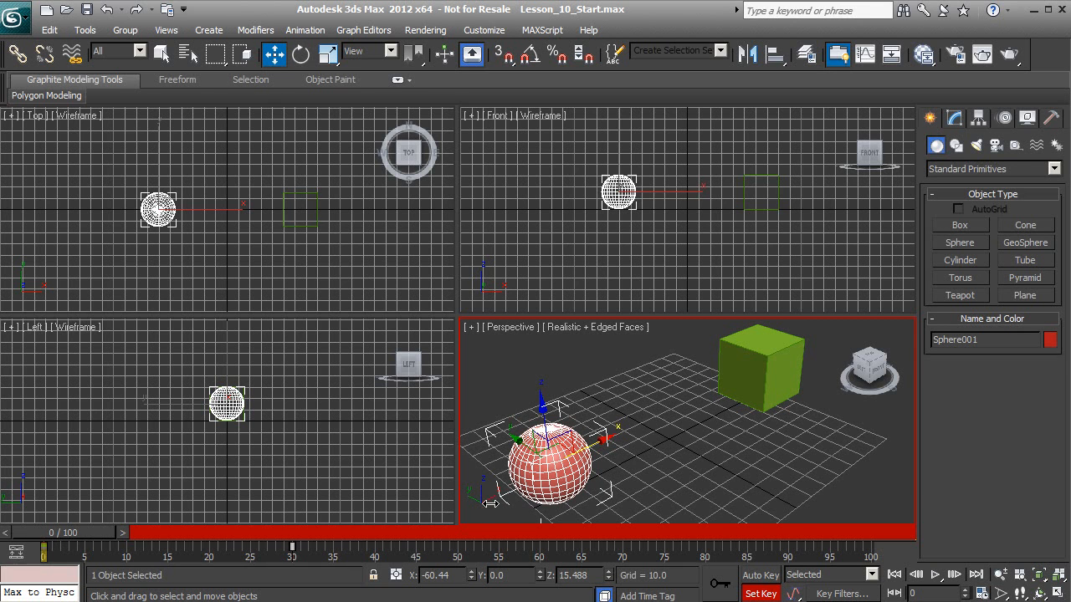
left_click_drag(101, 532, 323, 533)
key("w")
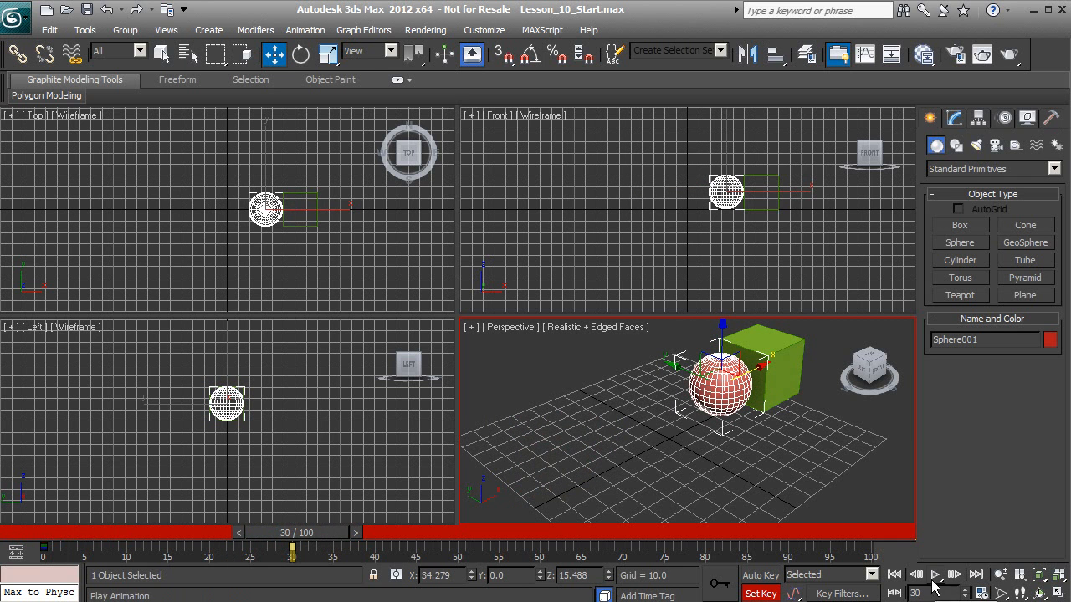
left_click_drag(299, 533, 144, 535)
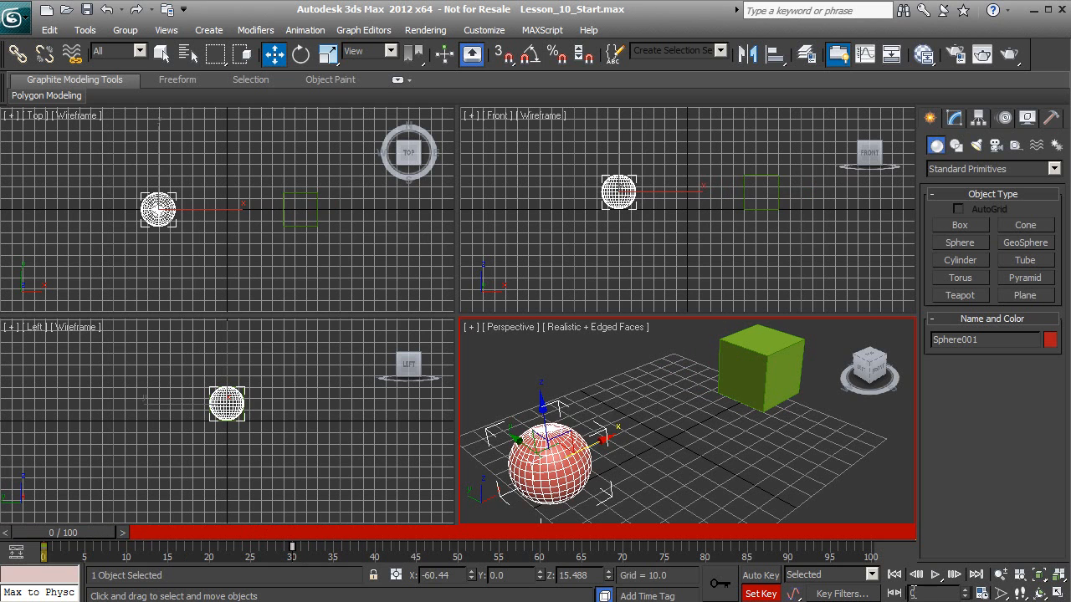
left_click(935, 575)
left_click(935, 575)
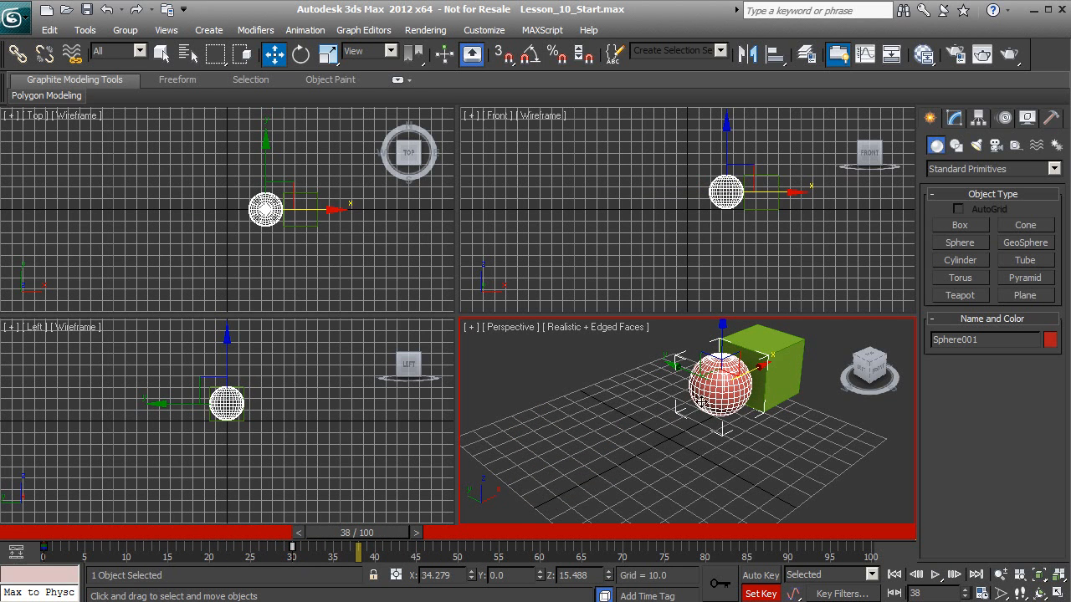
Step: Move the sphere's end key to frame 15, then play and scrub the animation to check its speed
left_click_drag(355, 533, 169, 534)
key("w")
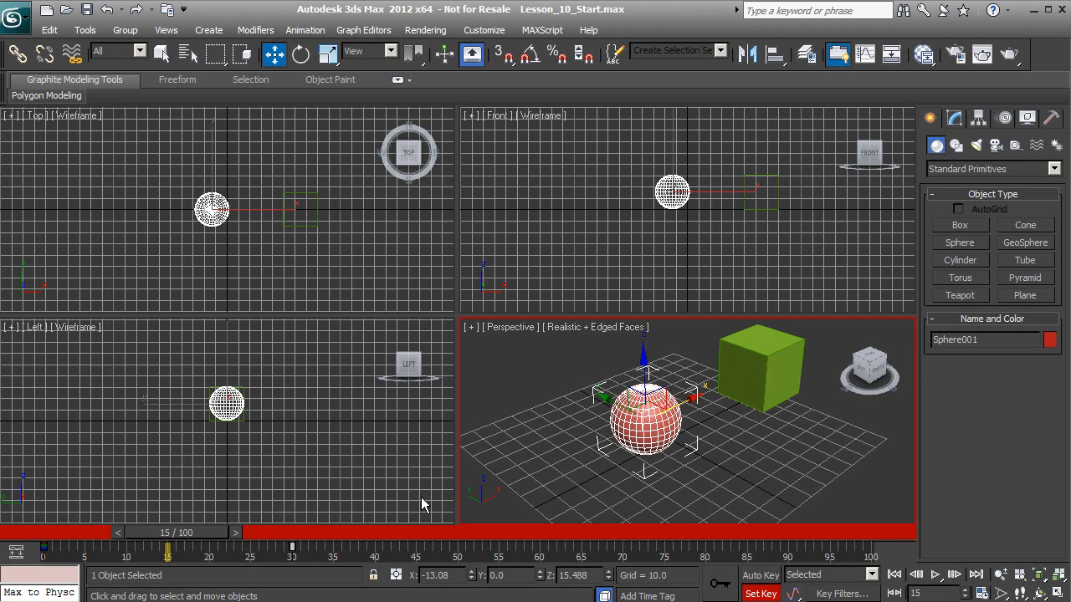
left_click_drag(302, 557, 65, 525)
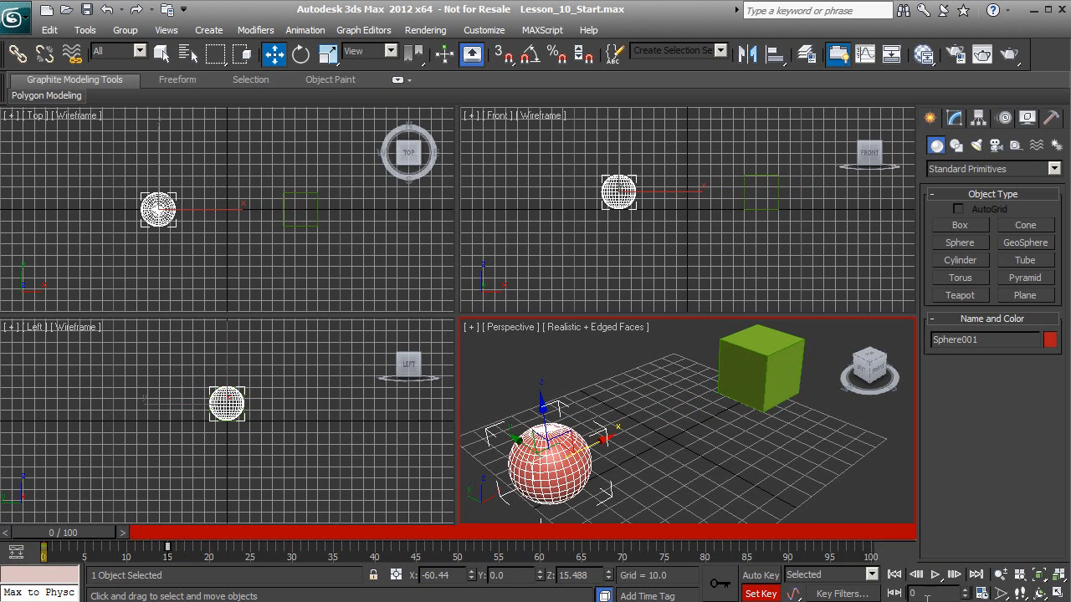
left_click(937, 575)
left_click(937, 576)
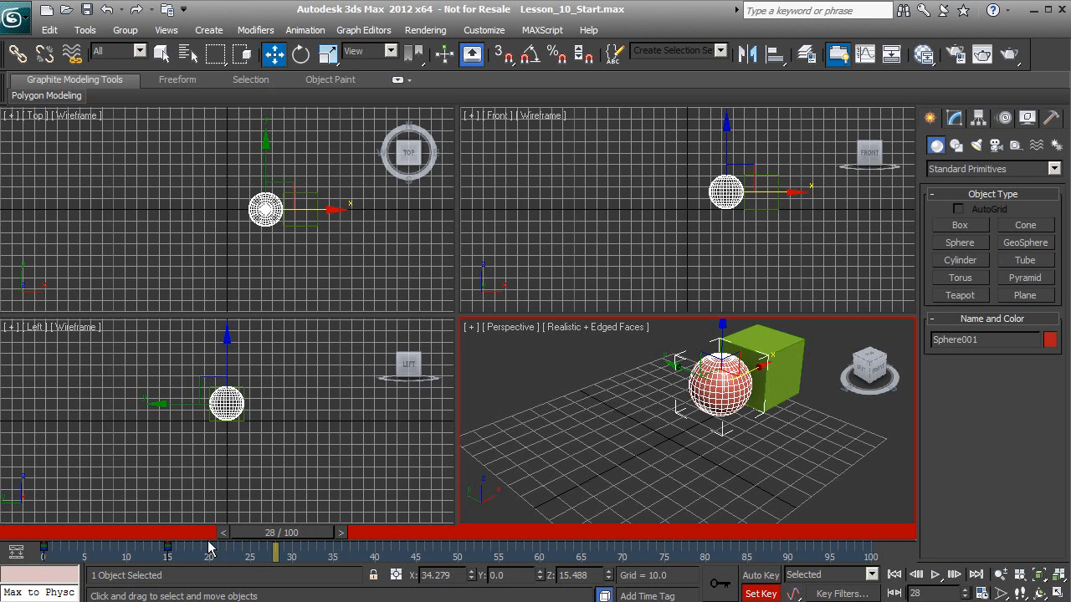
left_click_drag(248, 531, 172, 534)
key("w")
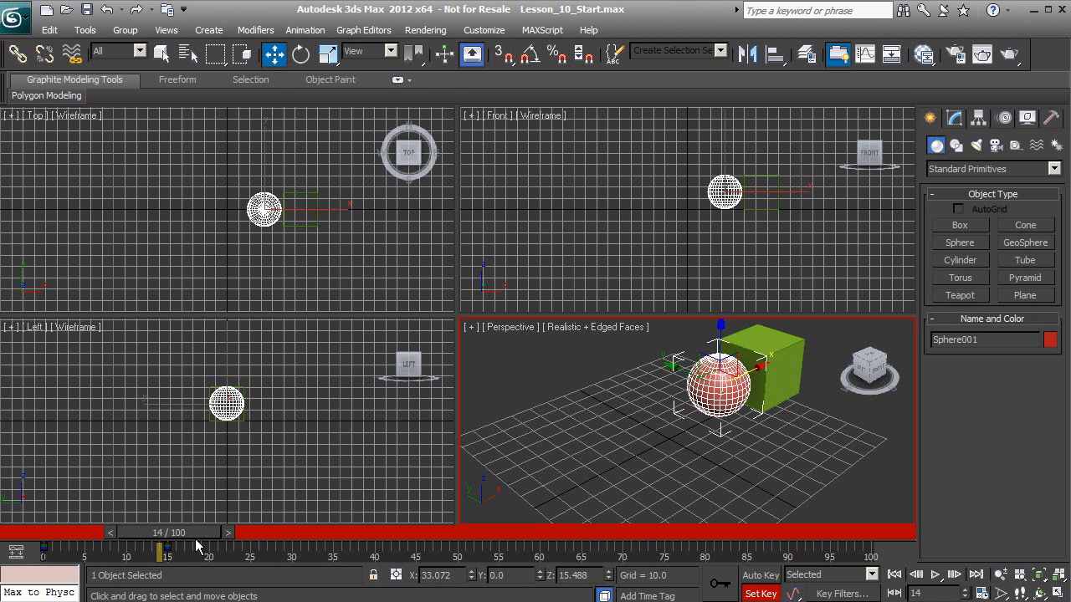
Step: Move the sphere's end key to frame 60 and play the animation to check its speed
left_click(168, 551)
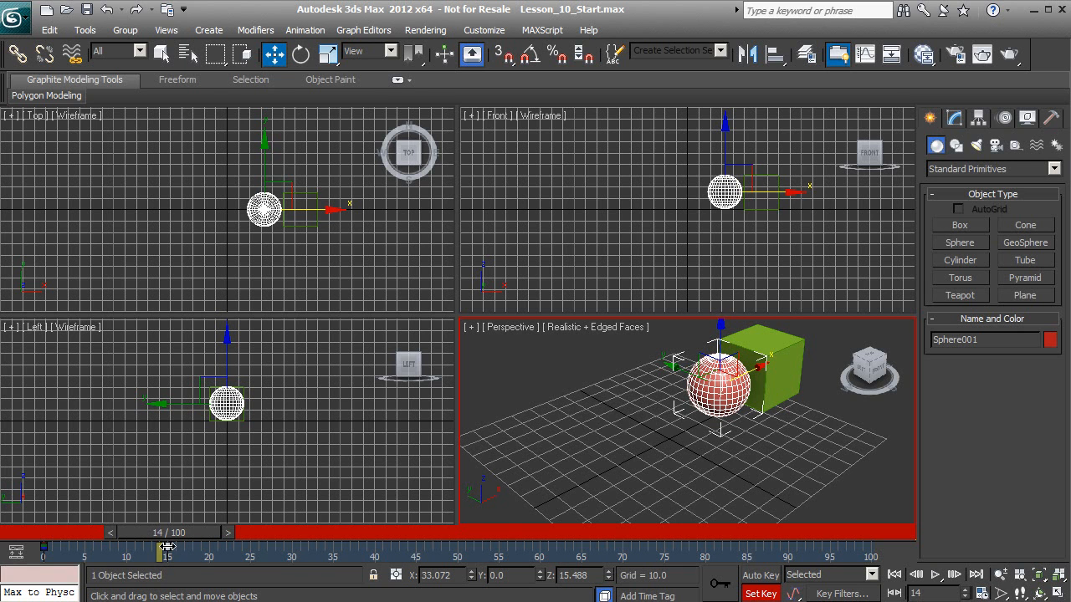
left_click_drag(169, 549, 541, 569)
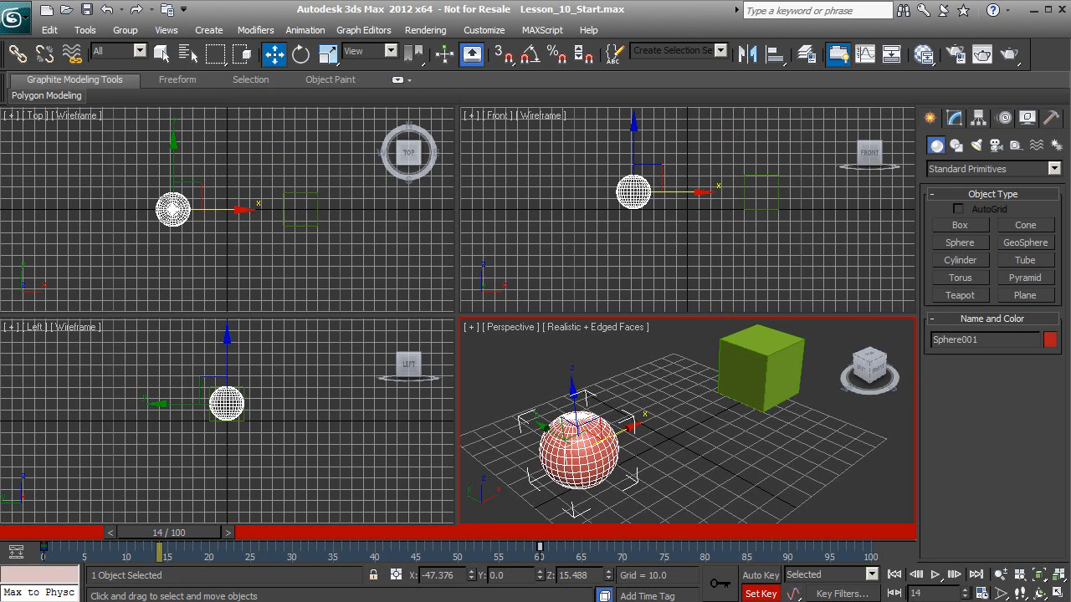
left_click(936, 575)
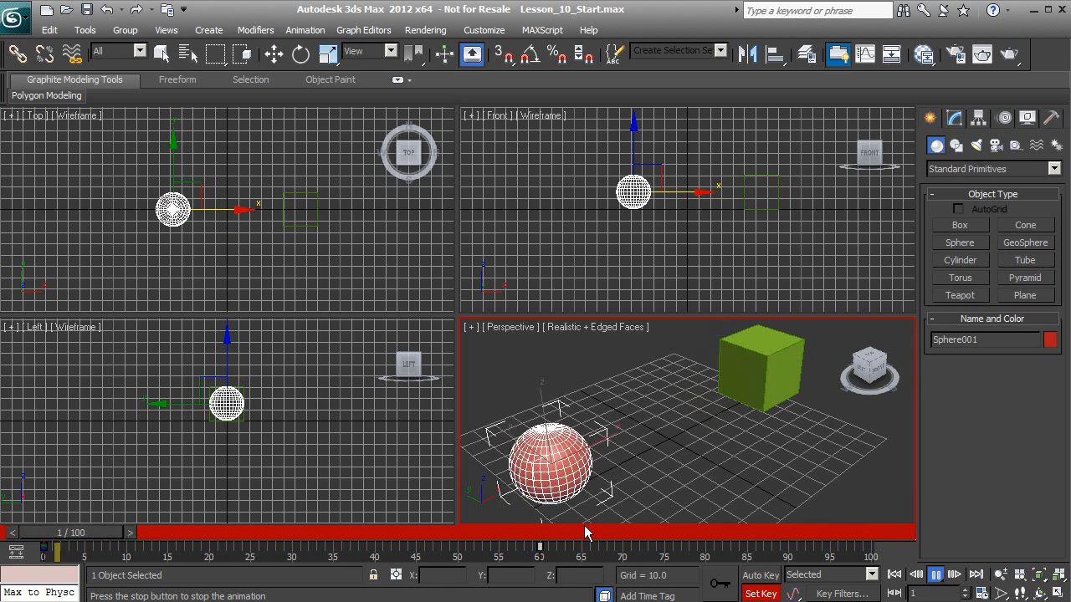
key("slash")
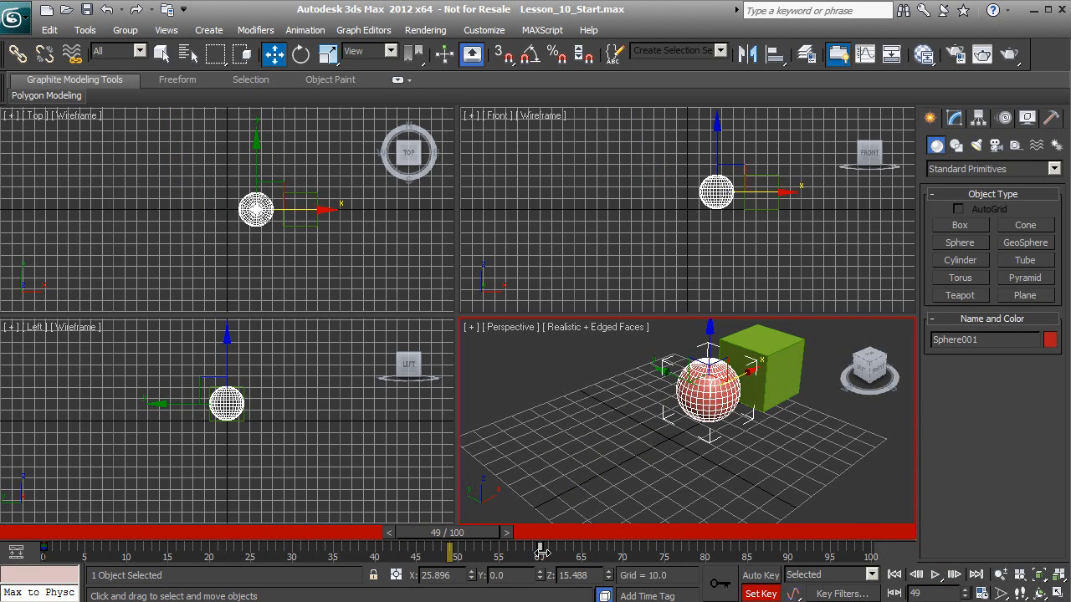
Step: Move the sphere's end key back to frame 30 and return the time slider to frame 0
left_click_drag(463, 533, 310, 534)
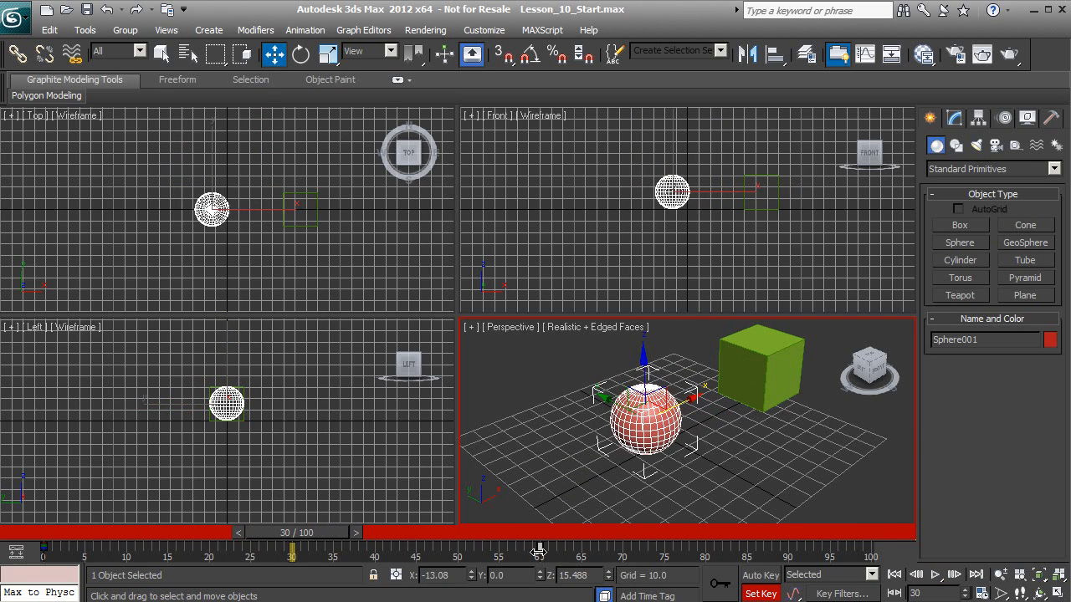
left_click_drag(541, 549, 22, 527)
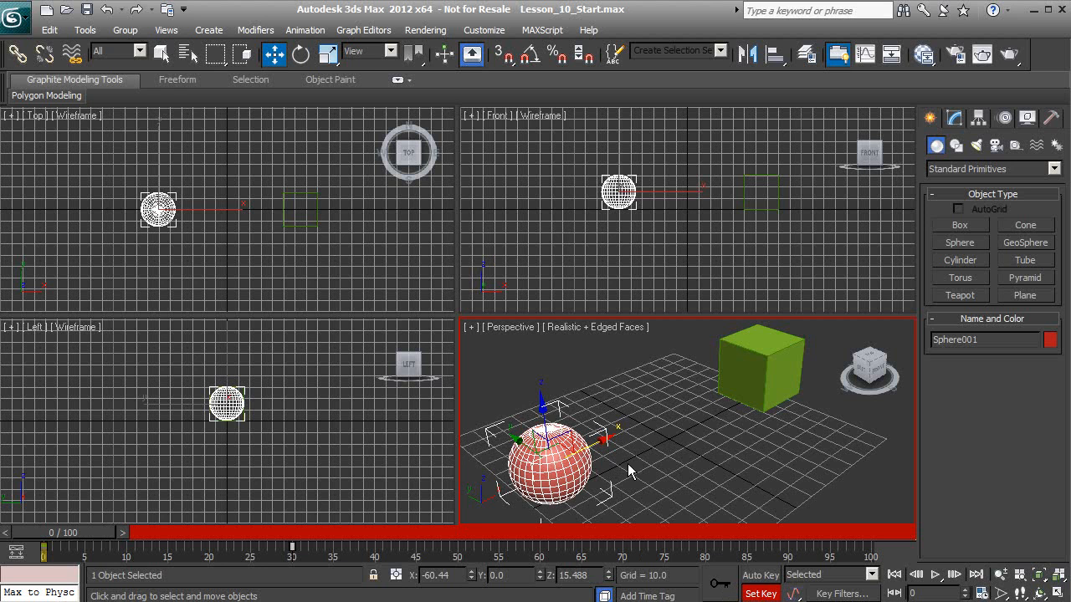
Step: Switch from Set Key to Auto Key mode, compare the keys of the box and sphere, and leave the green box selected
left_click(762, 574)
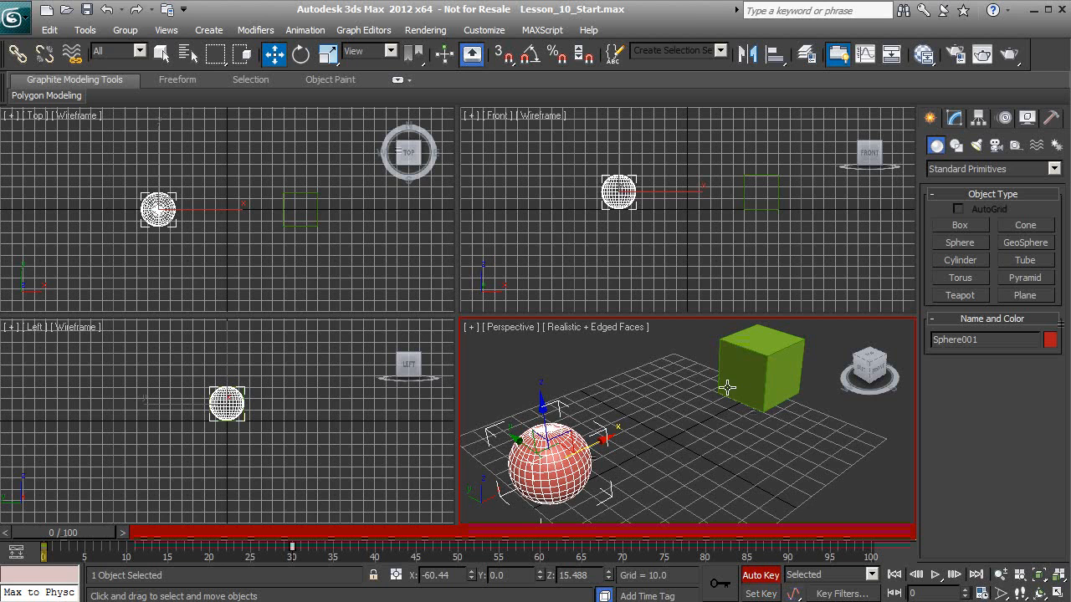
left_click(379, 546)
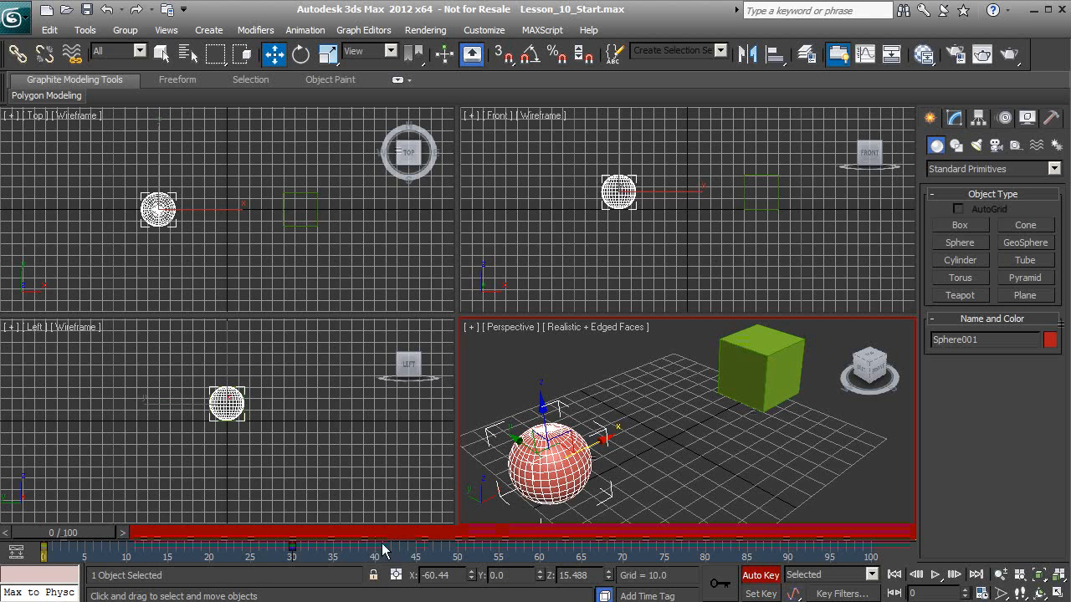
left_click(764, 354)
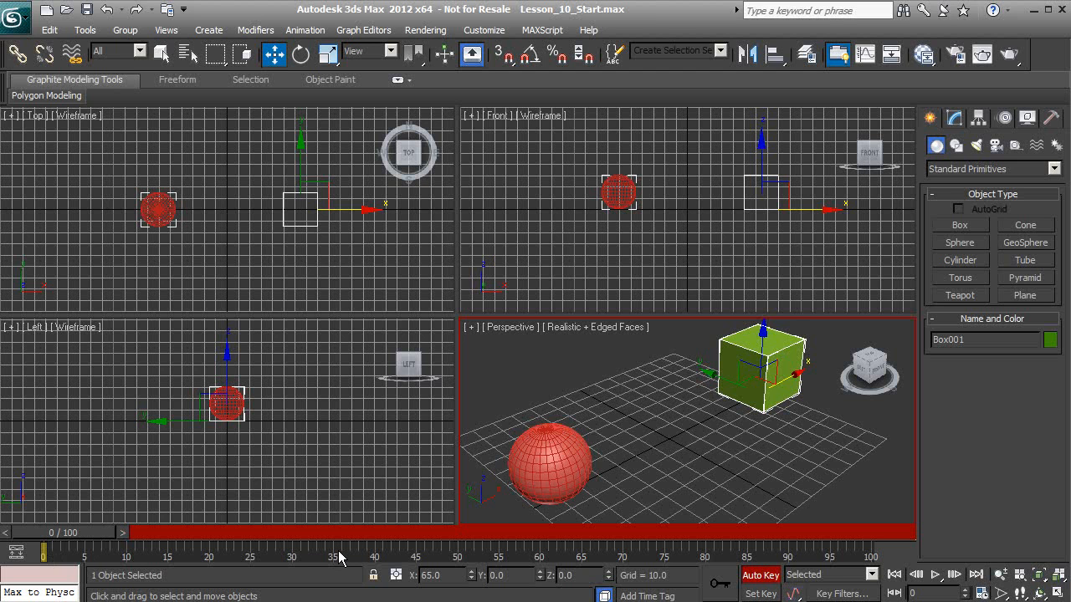
left_click(554, 458)
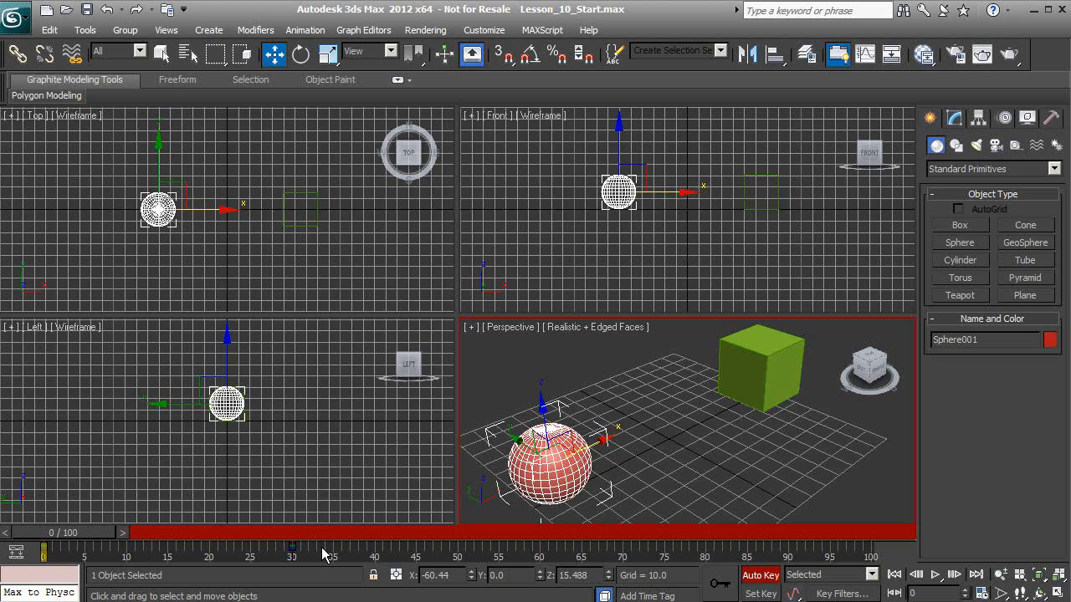
left_click(766, 359)
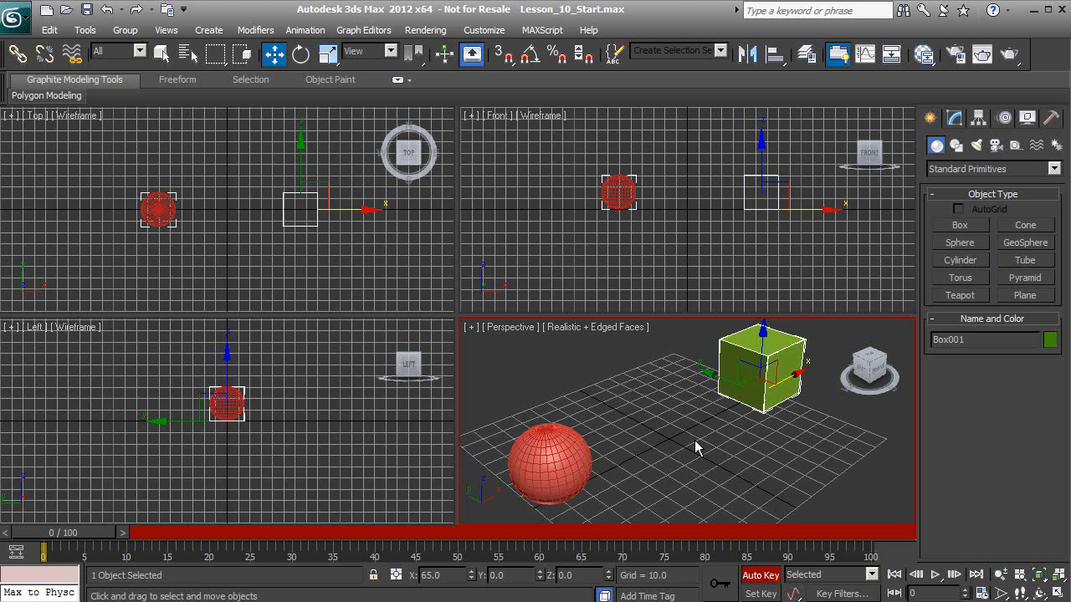
Step: At frame 30, move the green box along X away from the sphere to about X 93.6 in the Perspective view
left_click_drag(94, 534, 333, 540)
key("w")
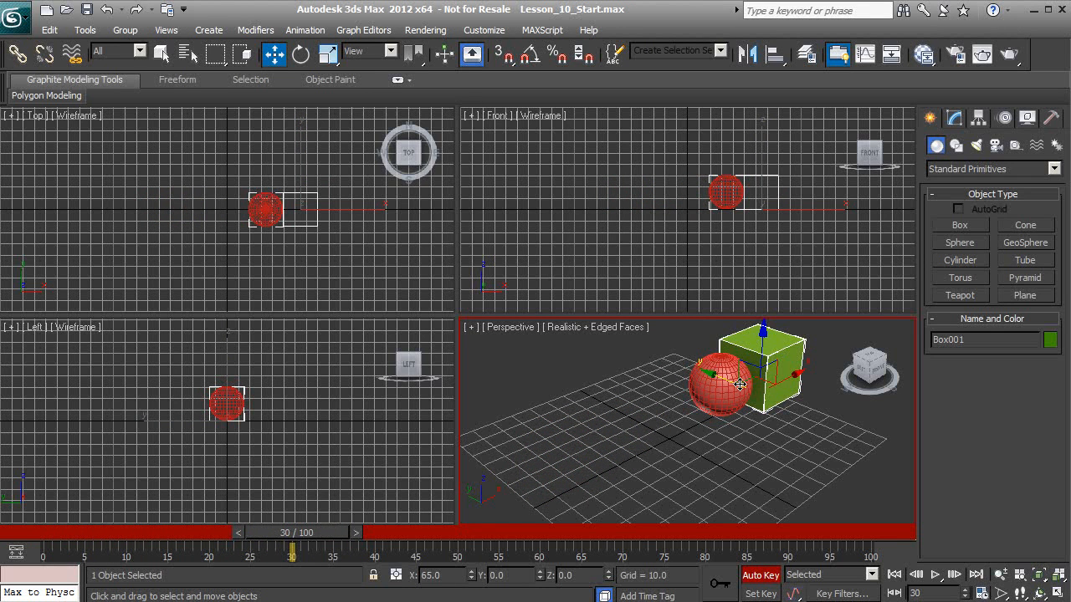
middle_click_drag(775, 399, 713, 381, "alt")
middle_click_drag(713, 381, 612, 419)
scroll(686, 436, "up", 3)
scroll(686, 436, "up", 2)
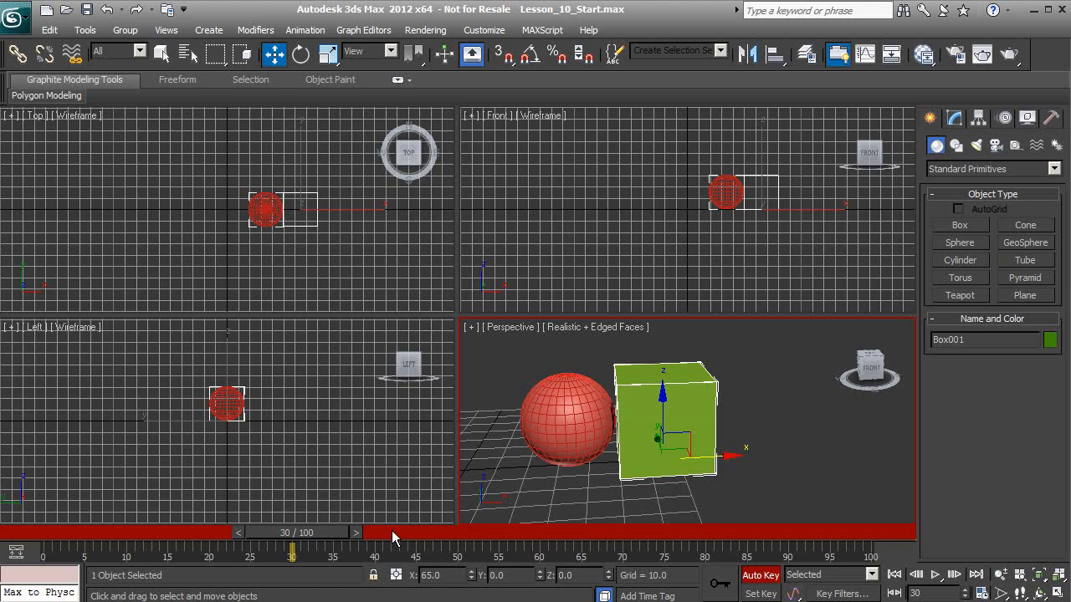
scroll(600, 451, "down", 1)
scroll(601, 460, "down", 3)
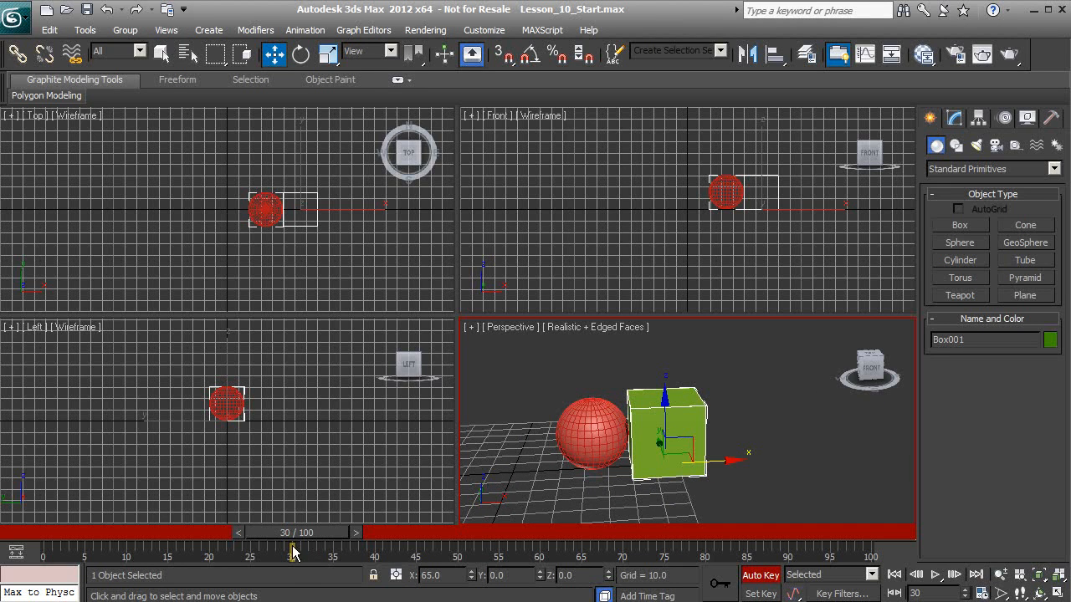
left_click_drag(720, 462, 765, 477)
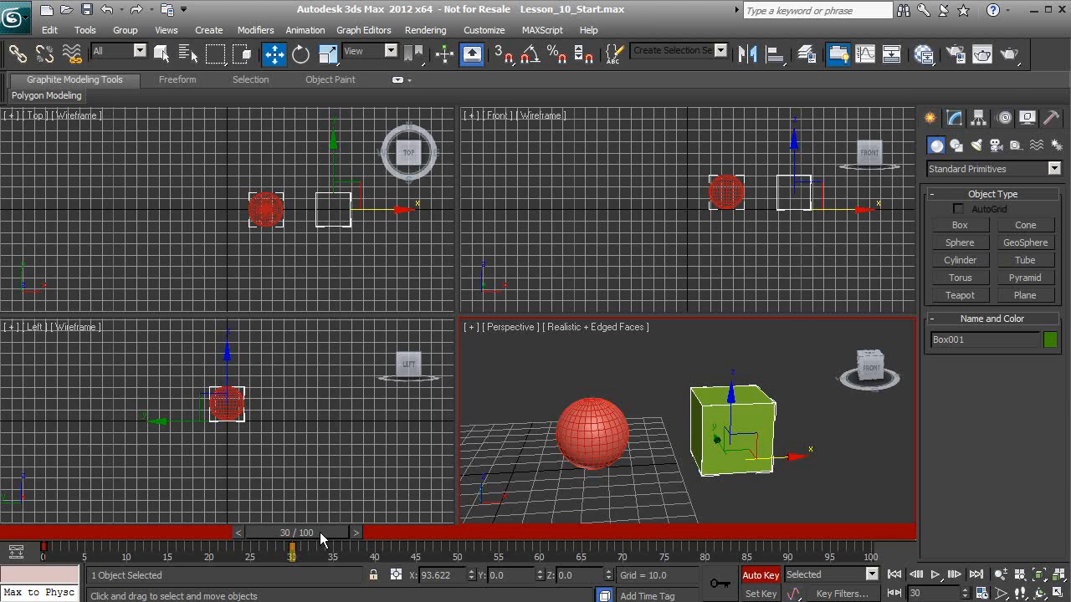
Step: Return to frame 0, then move the box's end key to frame 40 and its start key to frame 30
left_click_drag(320, 532, 49, 554)
key("w")
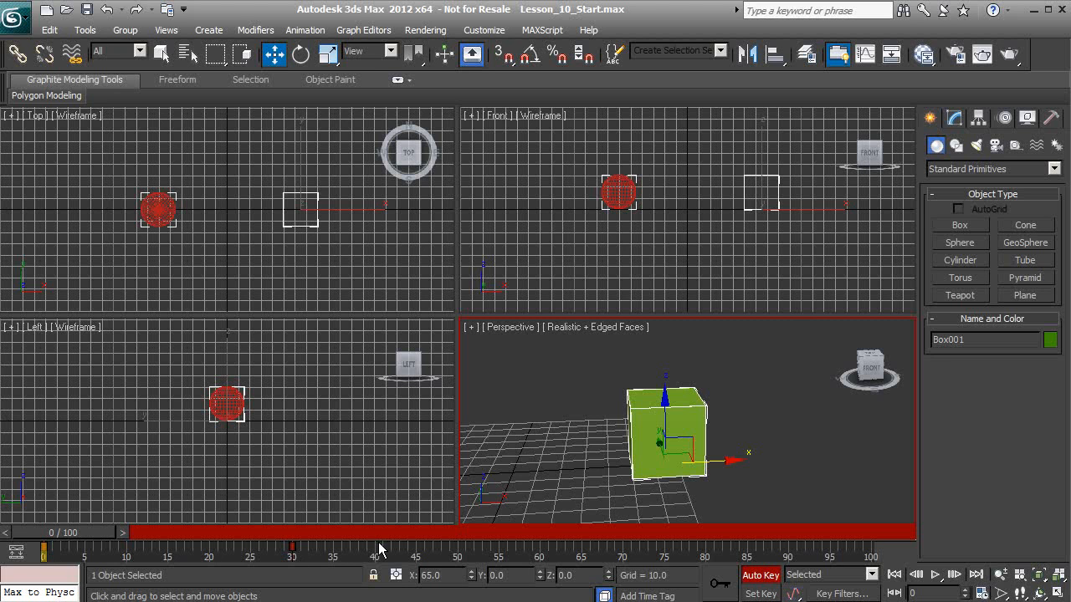
mouse_move(314, 558)
left_mouse_down()
mouse_move(284, 554)
mouse_move(296, 549)
left_mouse_up()
left_click_drag(334, 551, 374, 552)
left_click_drag(65, 552, 293, 554)
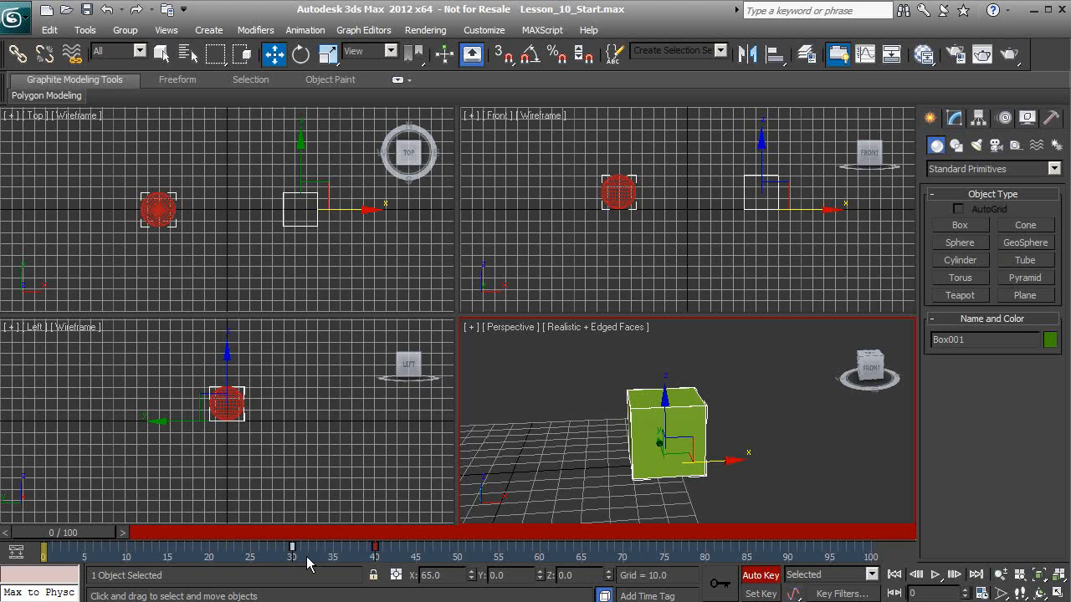
Step: Scrub from frame 0 through frame 30 to frame 40 to check the box's movement after the sphere's contact
left_click_drag(95, 534, 339, 583)
key("w")
left_click_drag(307, 538, 374, 549)
key("w")
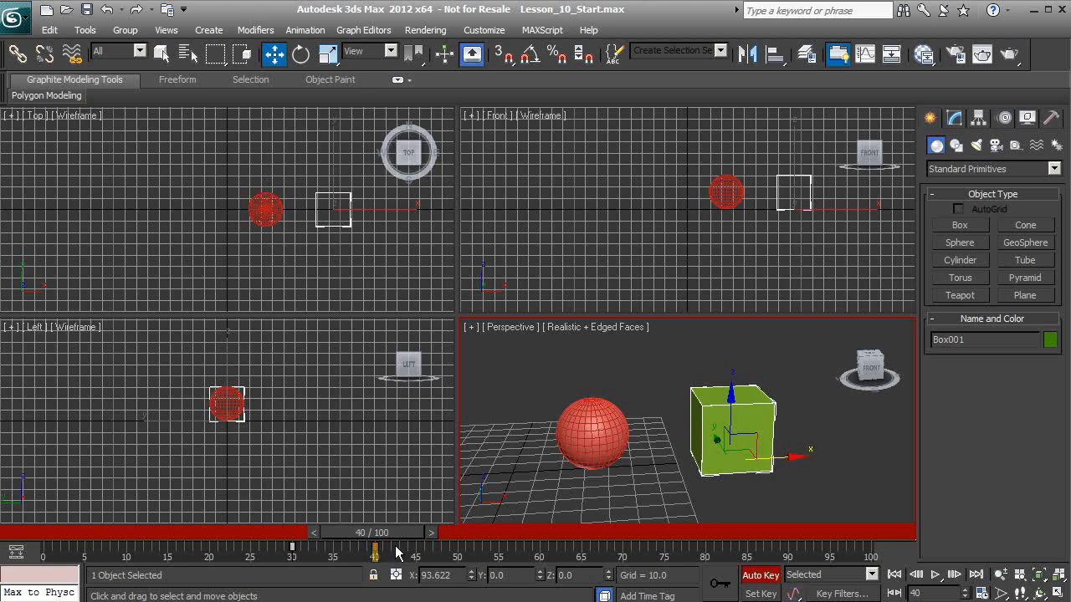
mouse_move(397, 535)
left_mouse_down()
mouse_move(333, 541)
mouse_move(402, 542)
left_mouse_up()
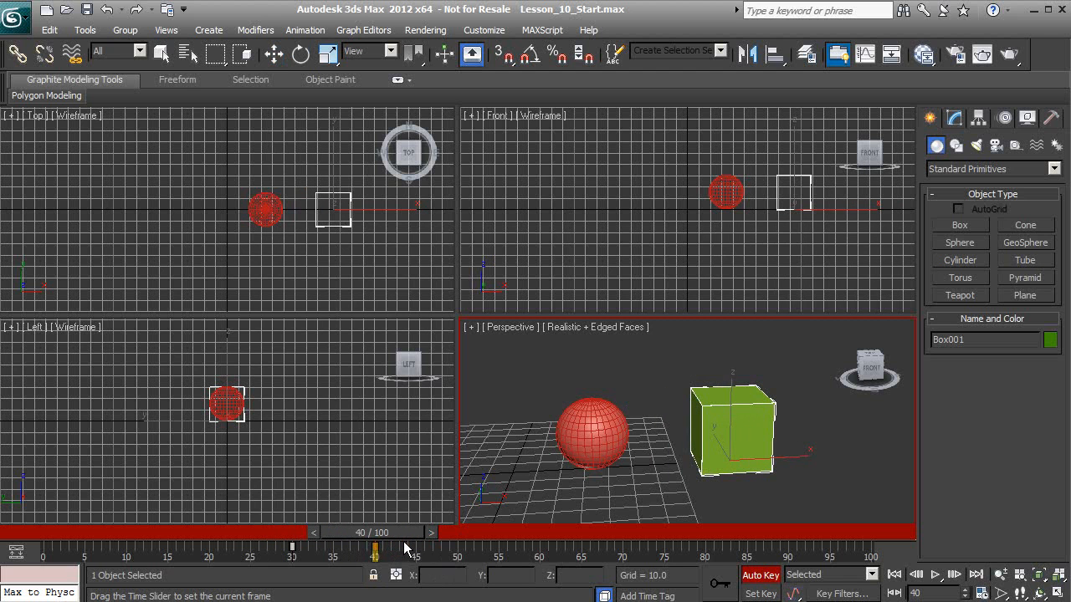
key("w")
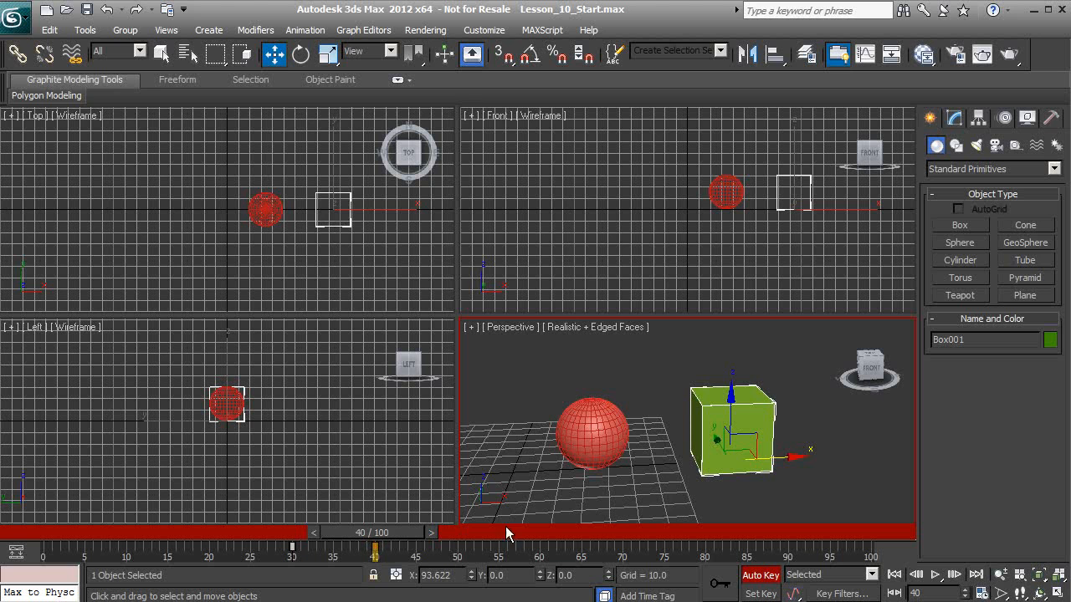
Step: At frame 40, move the box back toward the sphere to about X 71.3 and scrub to check the motion
left_click_drag(780, 458, 732, 462)
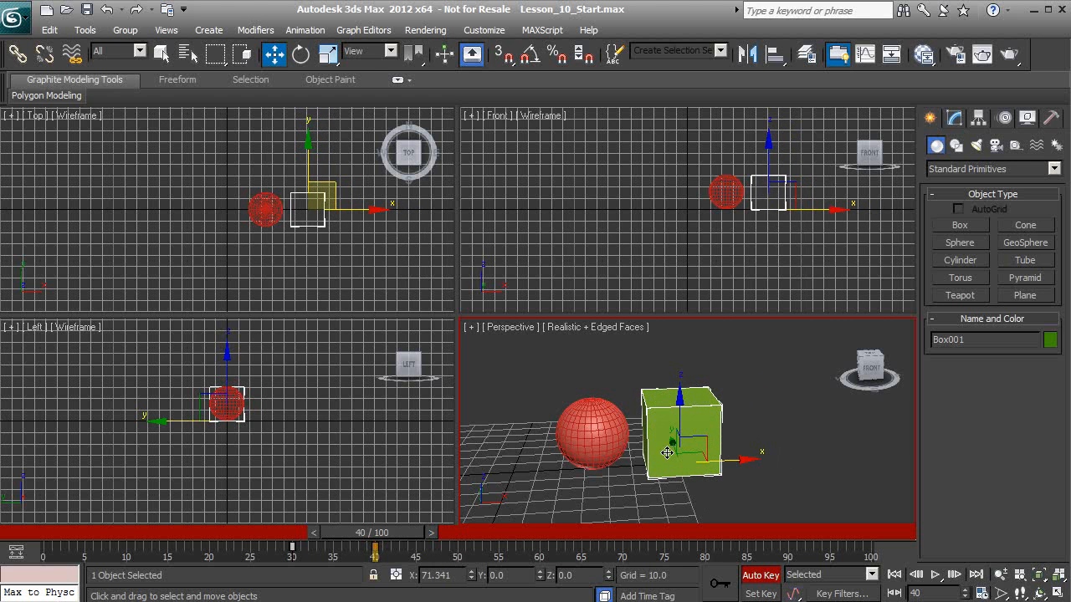
left_click_drag(399, 531, 407, 569)
key("w")
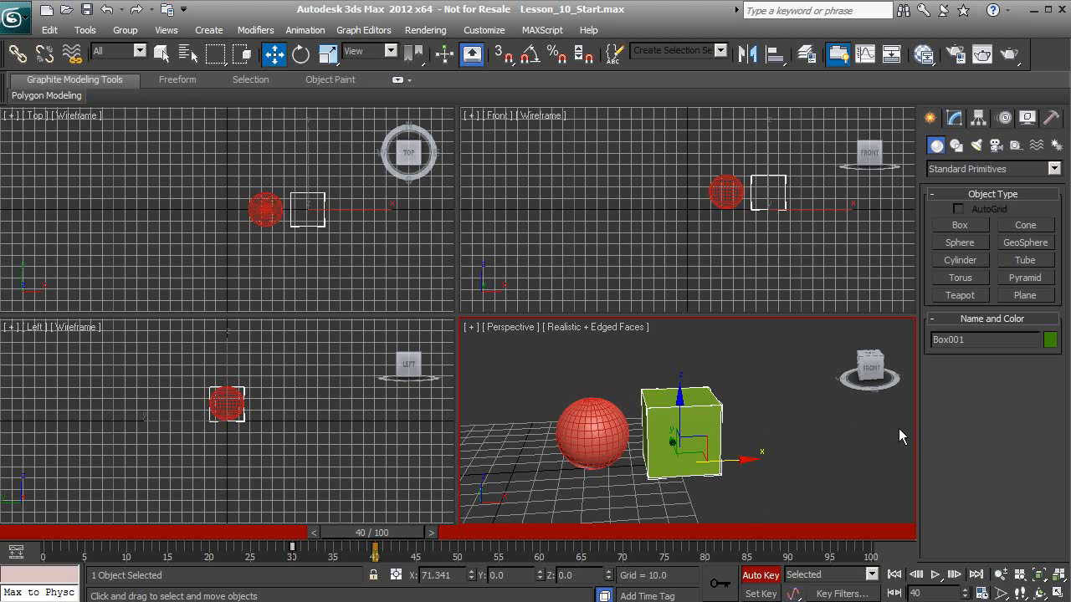
Step: Move the box's frame 40 position far away from the sphere to about X 180.3 and scrub to compare the speed
scroll(848, 438, "down", 5)
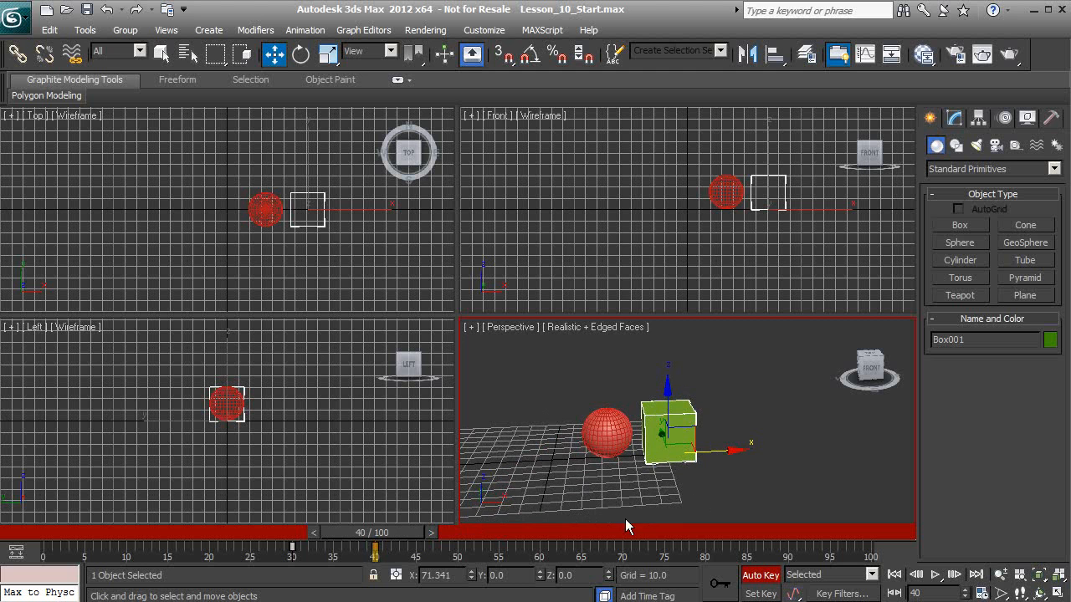
left_click_drag(725, 457, 893, 443)
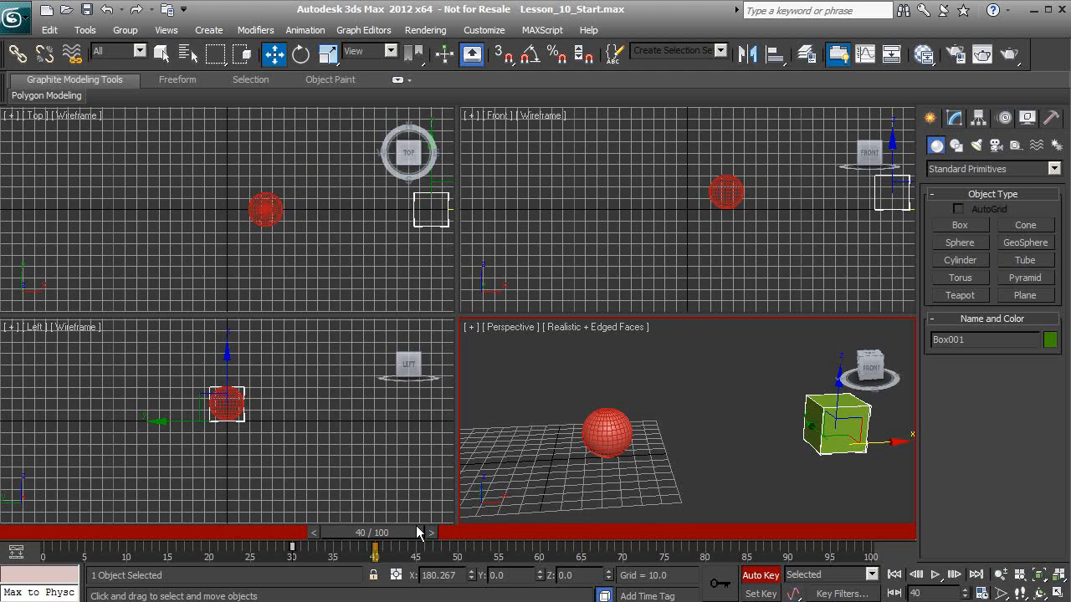
mouse_move(384, 534)
left_mouse_down()
mouse_move(312, 527)
mouse_move(392, 527)
left_mouse_up()
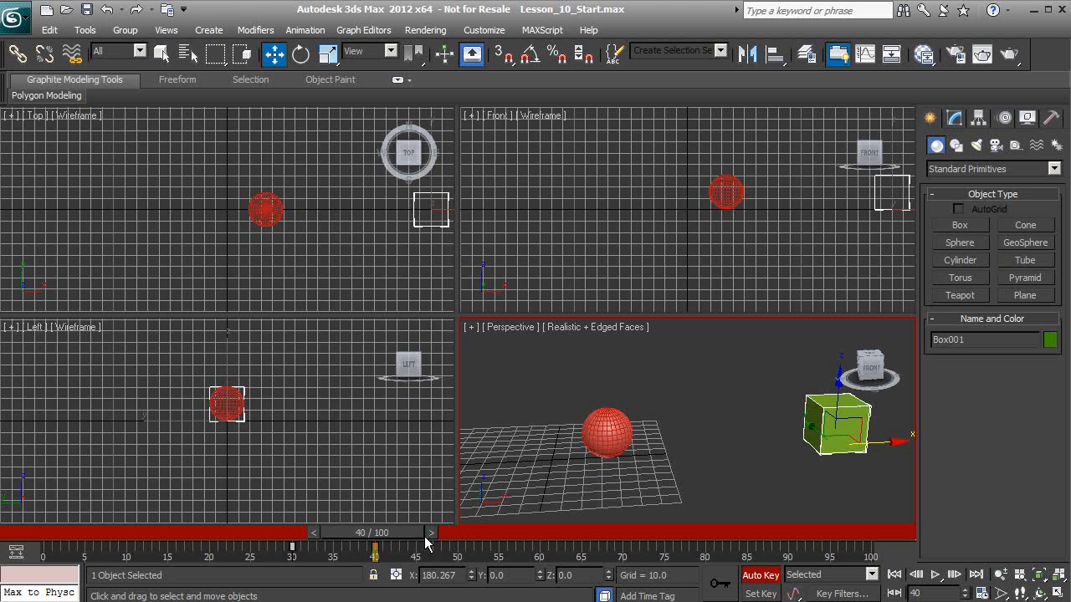
Step: Set the box's frame 40 position to about X 76.2 and scrub from frame 0 to frame 40 to check it
left_click_drag(885, 448, 725, 475)
left_click_drag(374, 532, 4, 574)
key("w")
left_click_drag(110, 538, 375, 560)
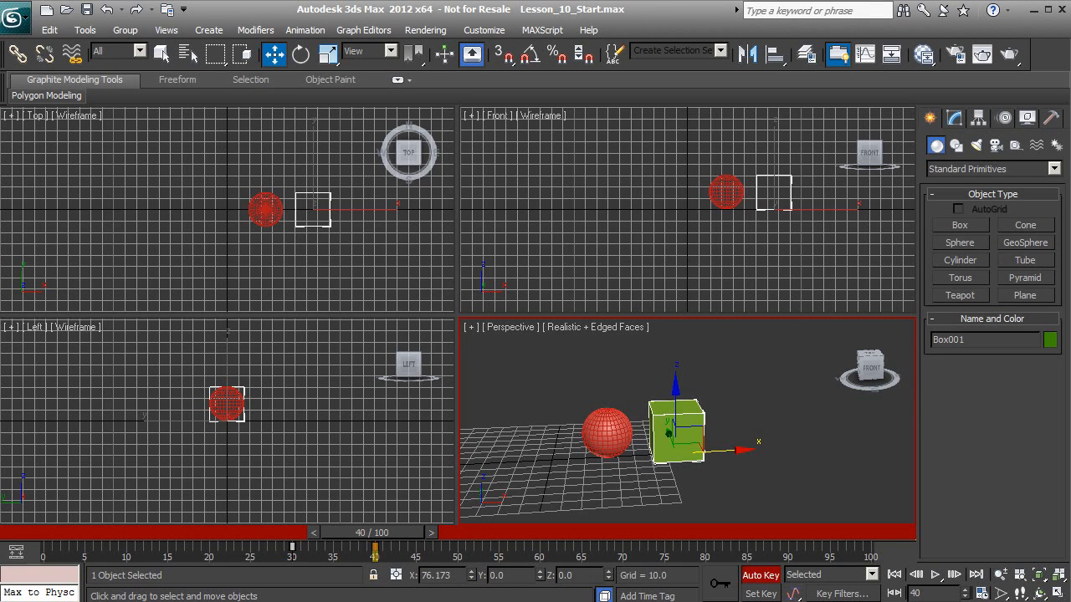
Step: Switch from Auto Key to Set Key mode, go to frame 35, and activate the Rotate tool for the box
left_click(765, 596)
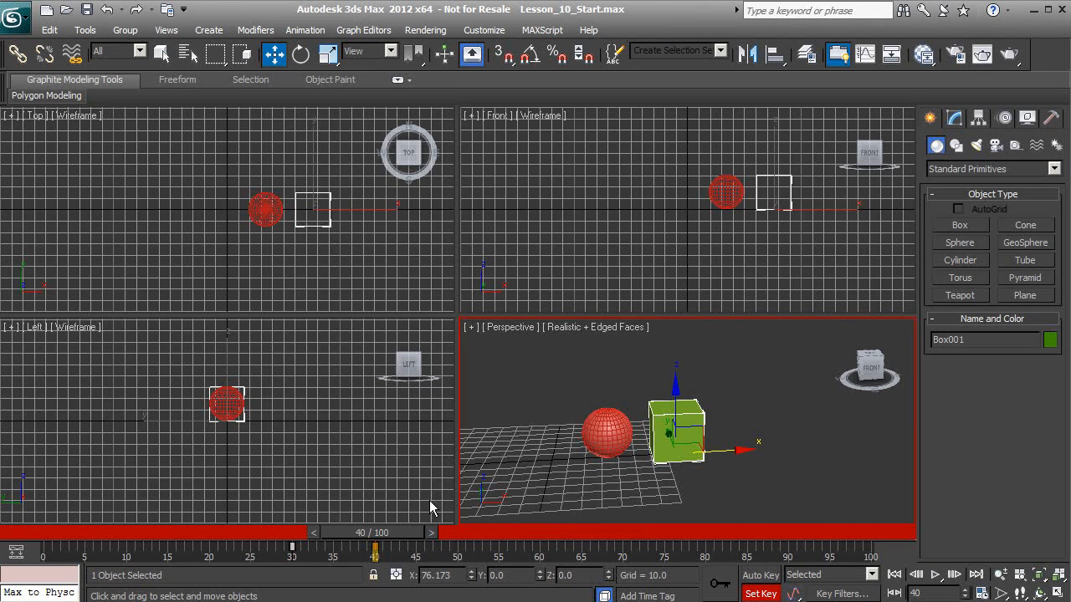
left_click_drag(397, 530, 365, 530)
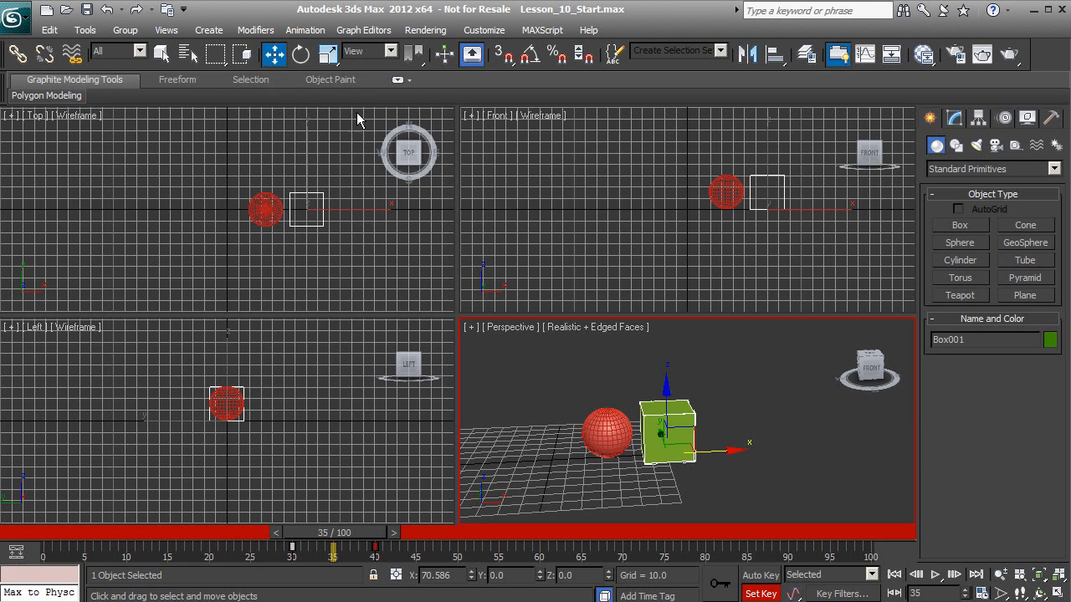
left_click(302, 56)
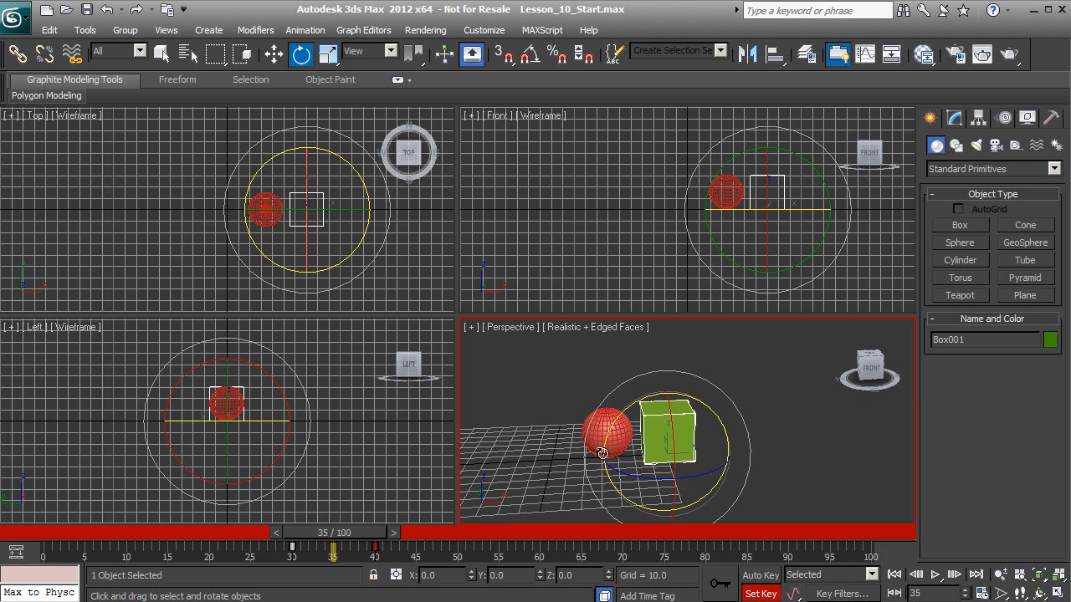
Step: Rotate the box about 13.8 degrees around Y at frame 35 and scrub the time slider without setting a key
left_click_drag(622, 416, 646, 408)
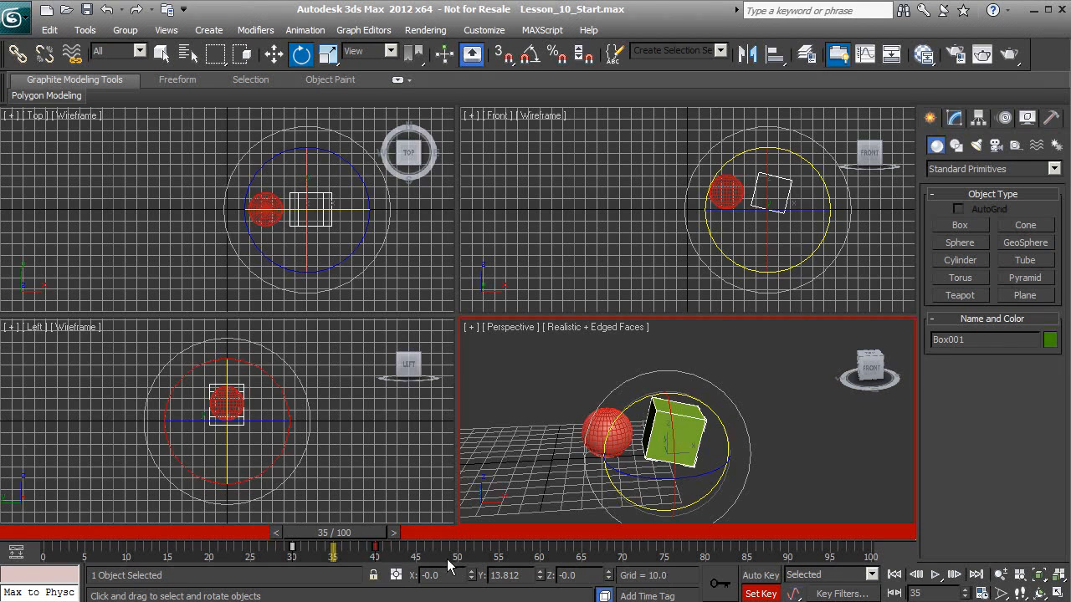
left_click_drag(376, 536, 375, 560)
key("e")
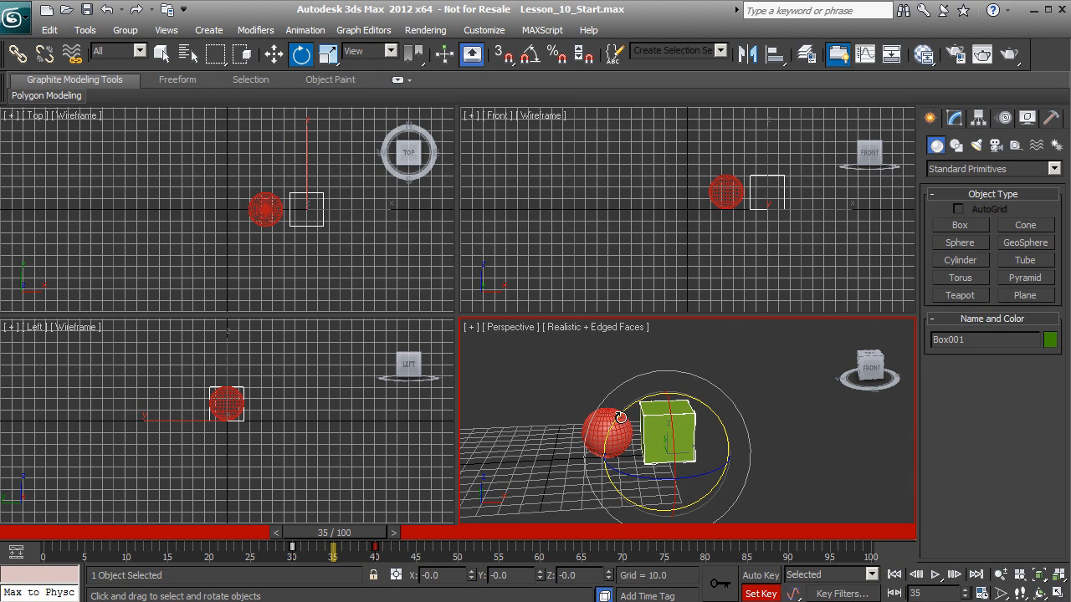
Step: Rotate the box about 12.2 degrees around Y at frame 35, set a key, and scrub to check the tilt
left_click_drag(620, 417, 645, 412)
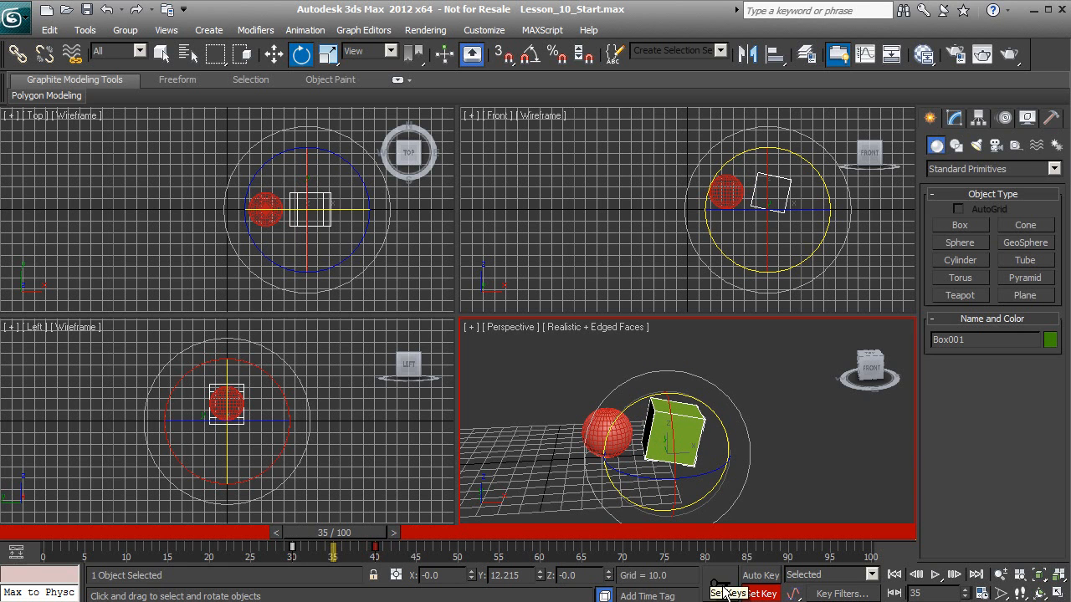
mouse_move(369, 540)
left_mouse_down()
mouse_move(165, 532)
mouse_move(378, 549)
left_mouse_up()
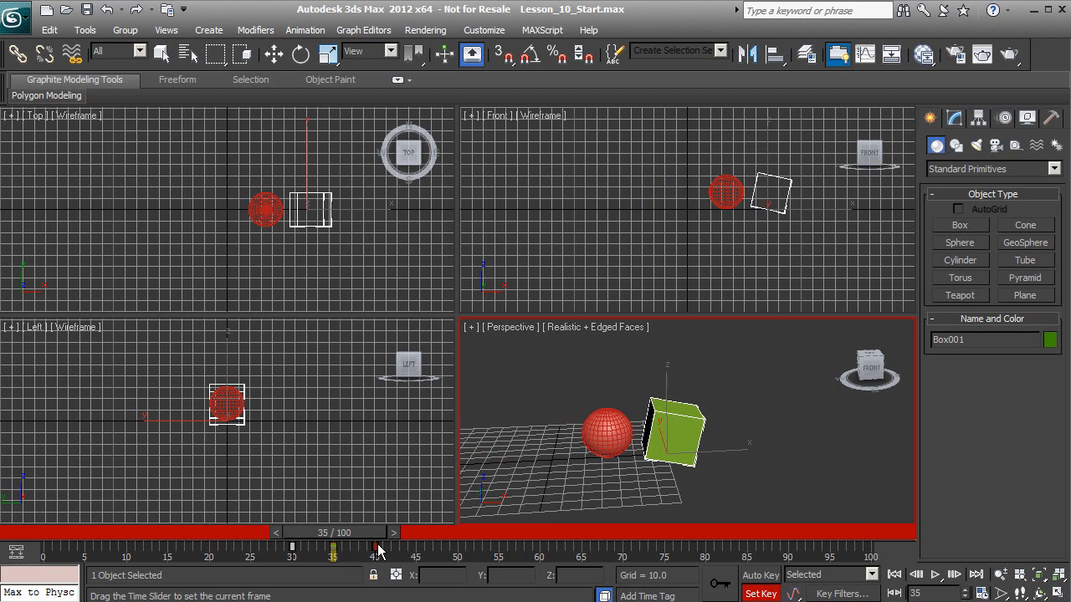
key("e")
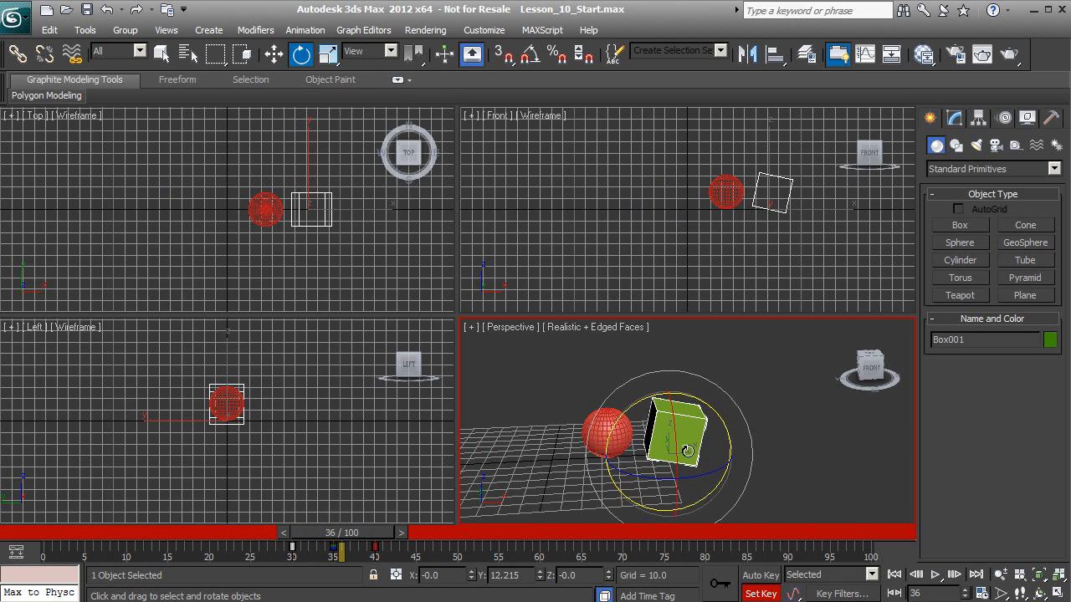
Step: At frame 30, rotate the box upright in the Front view to about 0.4 degrees on Y and set a key
left_click_drag(356, 534, 312, 536)
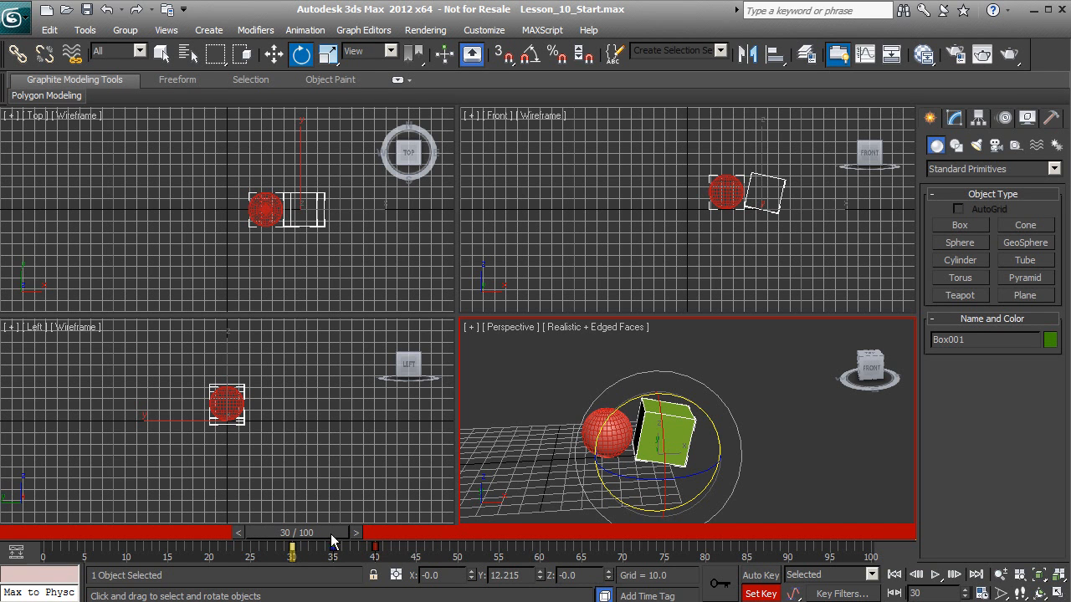
middle_click_drag(647, 412, 641, 411)
middle_click_drag(749, 224, 686, 216)
scroll(704, 262, "up", 3)
scroll(693, 191, "up", 4)
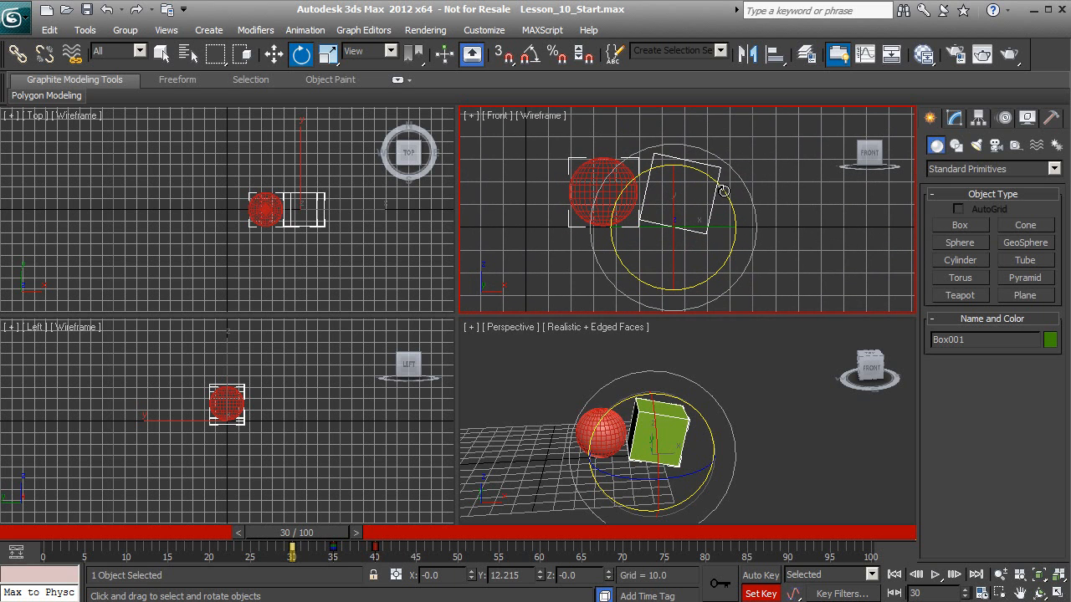
left_click_drag(724, 191, 711, 174)
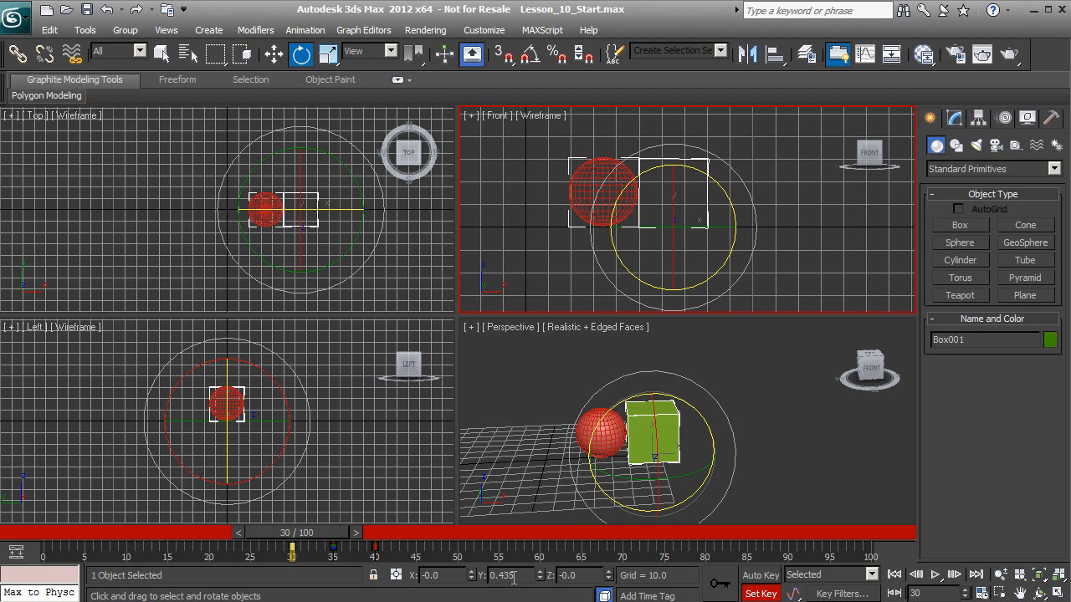
Step: At frame 40, rotate the box upright to about -0.6 degrees on Y and set a key
left_click_drag(307, 528, 356, 559)
left_click_drag(362, 555, 387, 561)
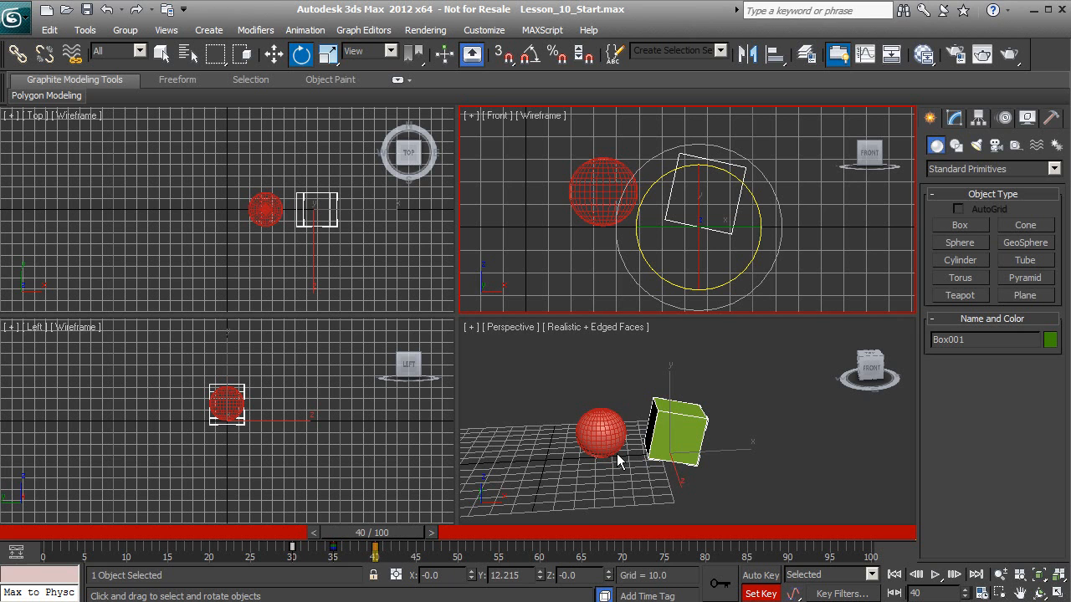
left_click_drag(756, 204, 743, 185)
left_click(718, 585)
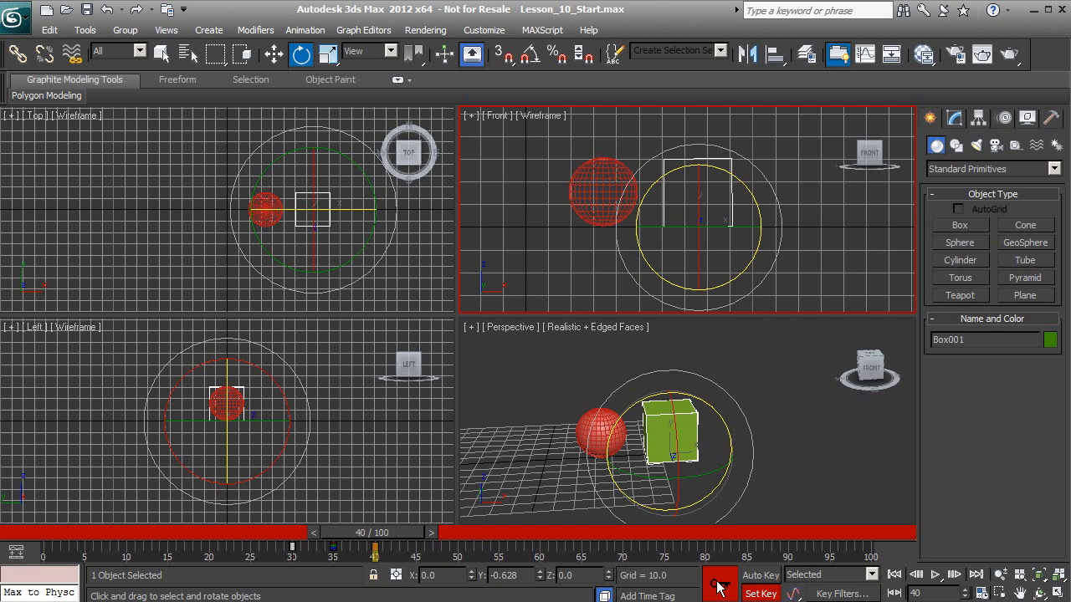
Step: Play the animation from frame 0 to check the box's tilt, stop it, and return the time slider to frame 30
left_click_drag(404, 538, 54, 512)
left_click(936, 575)
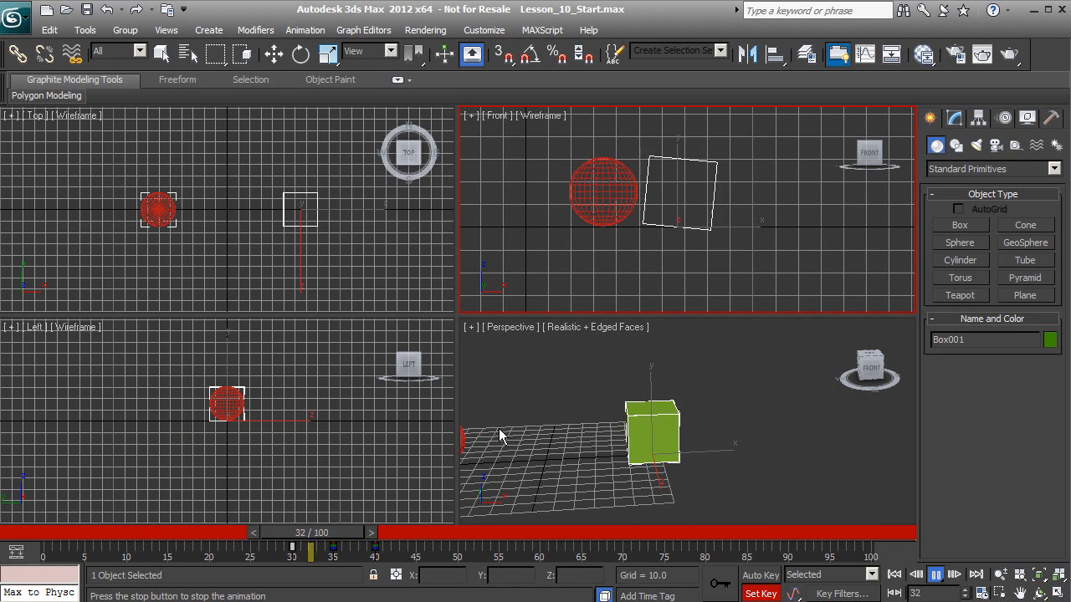
left_click(732, 534)
key("e")
left_click_drag(733, 533, 324, 516)
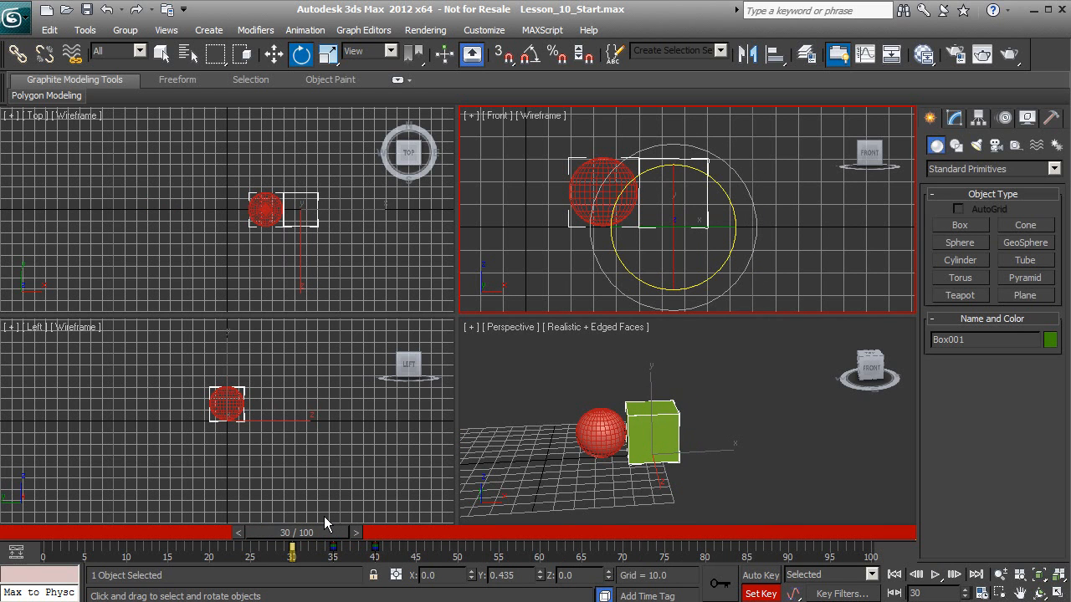